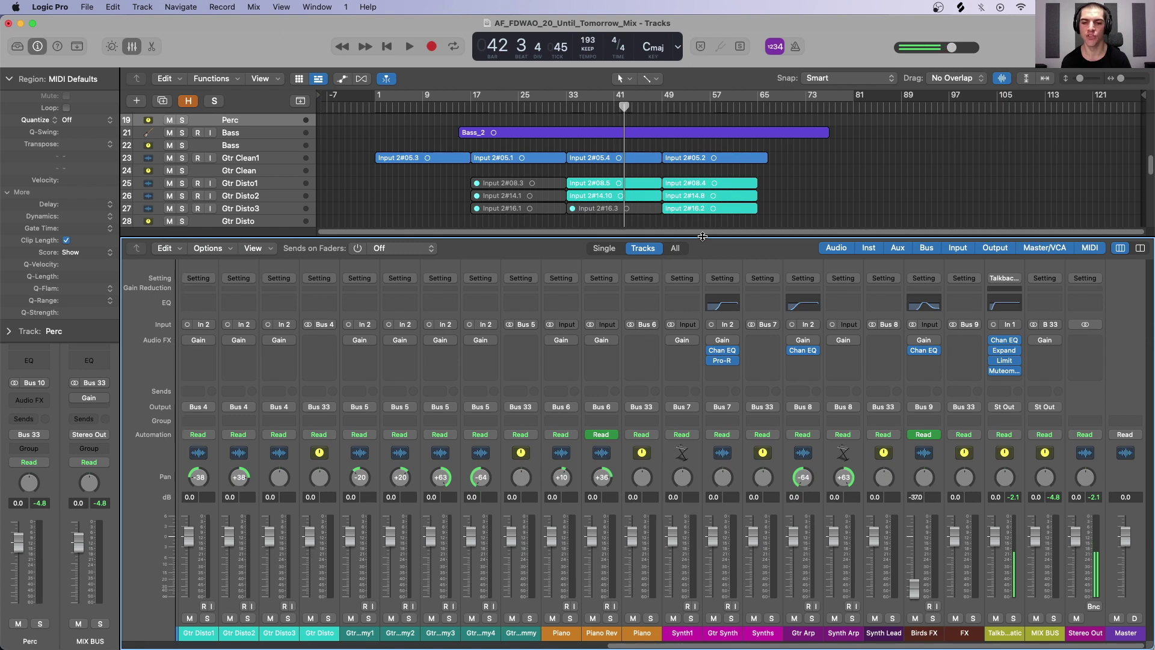
# Enlarge the tracks area and mixer rows, then move the playhead back to bar 33.
pyautogui.moveTo(702, 237); pyautogui.dragTo(696, 342)
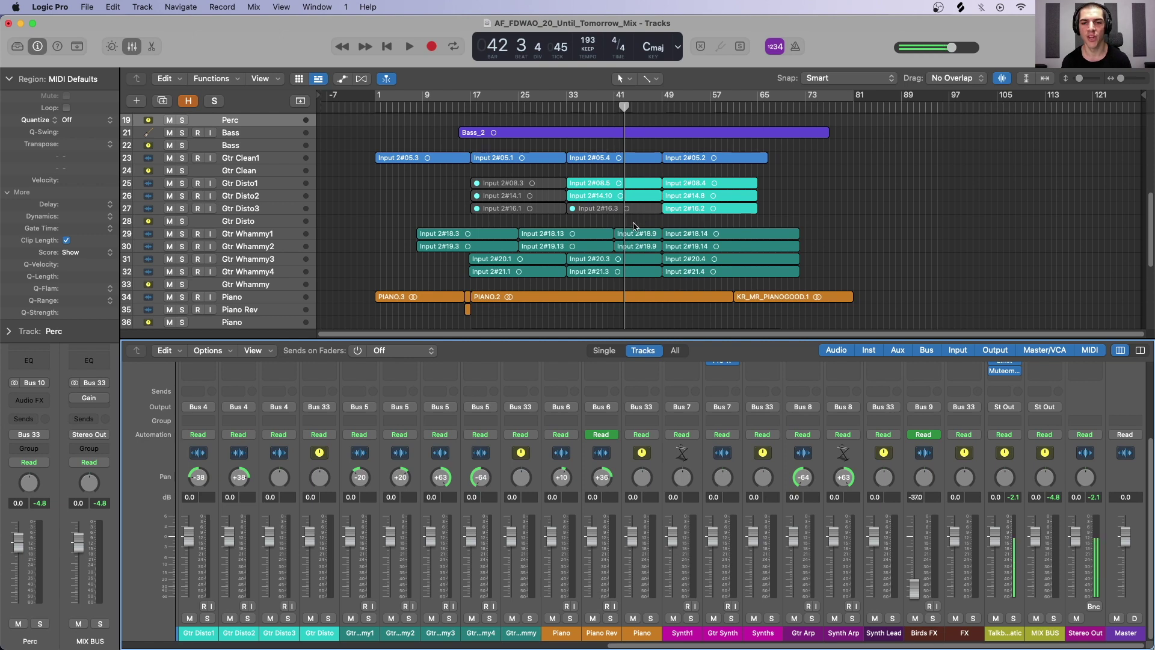
pyautogui.moveTo(574, 339); pyautogui.dragTo(577, 237)
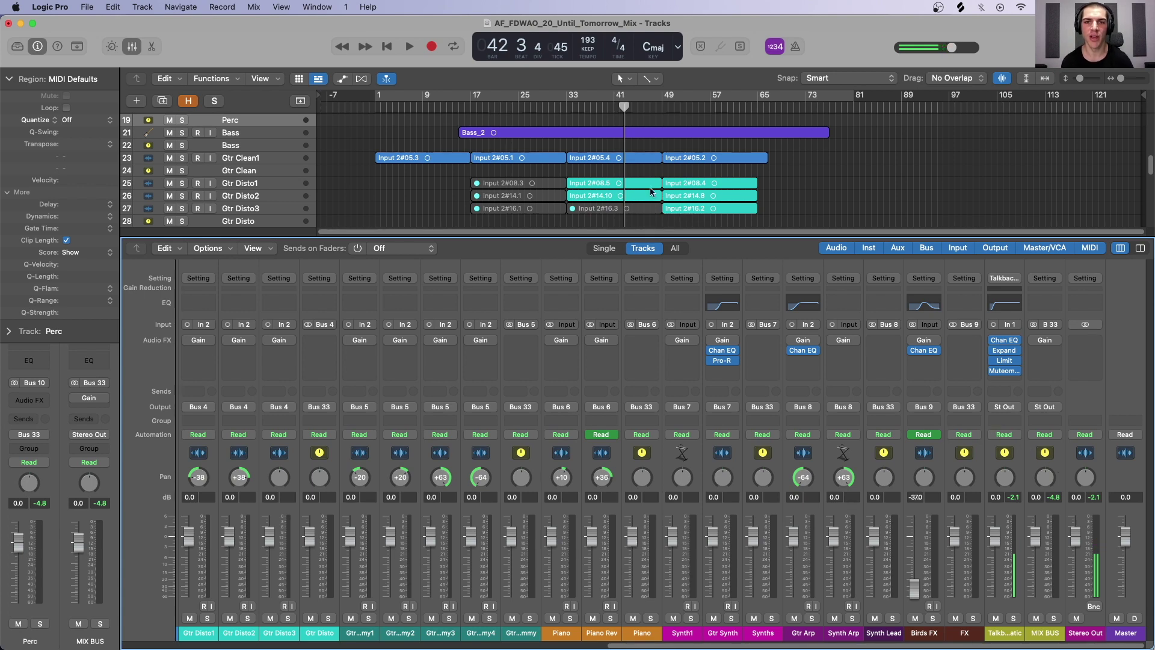
pyautogui.click(566, 106)
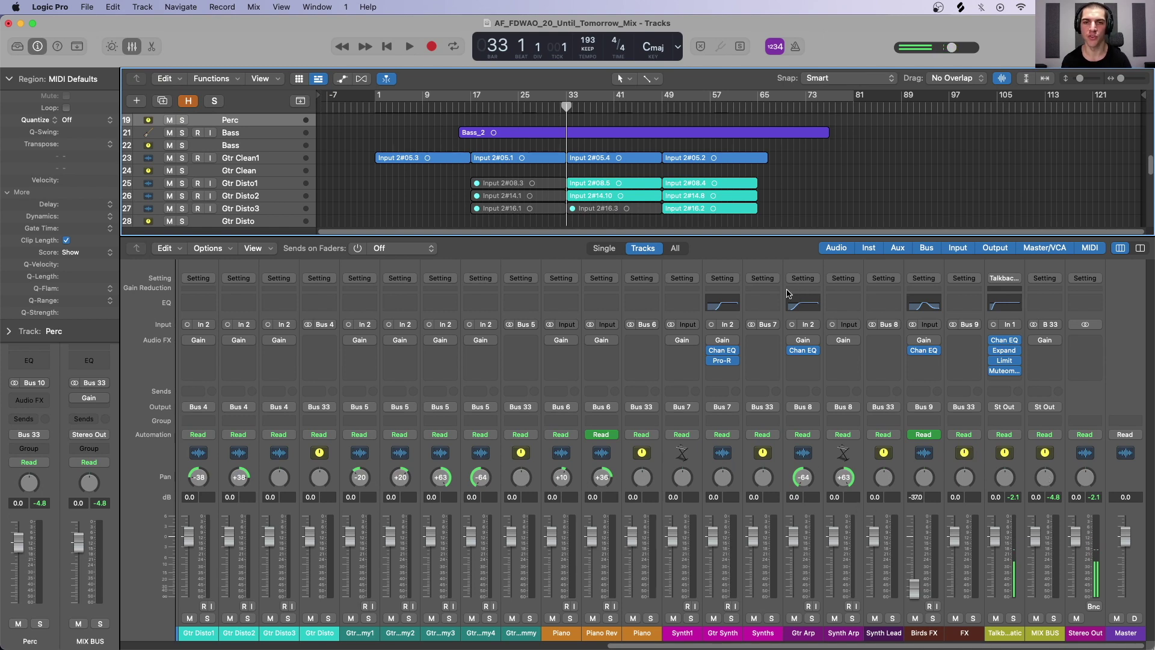
# Play the mix from bar 33 while scrolling left across the mixer strips, then stop.
pyautogui.press('space')
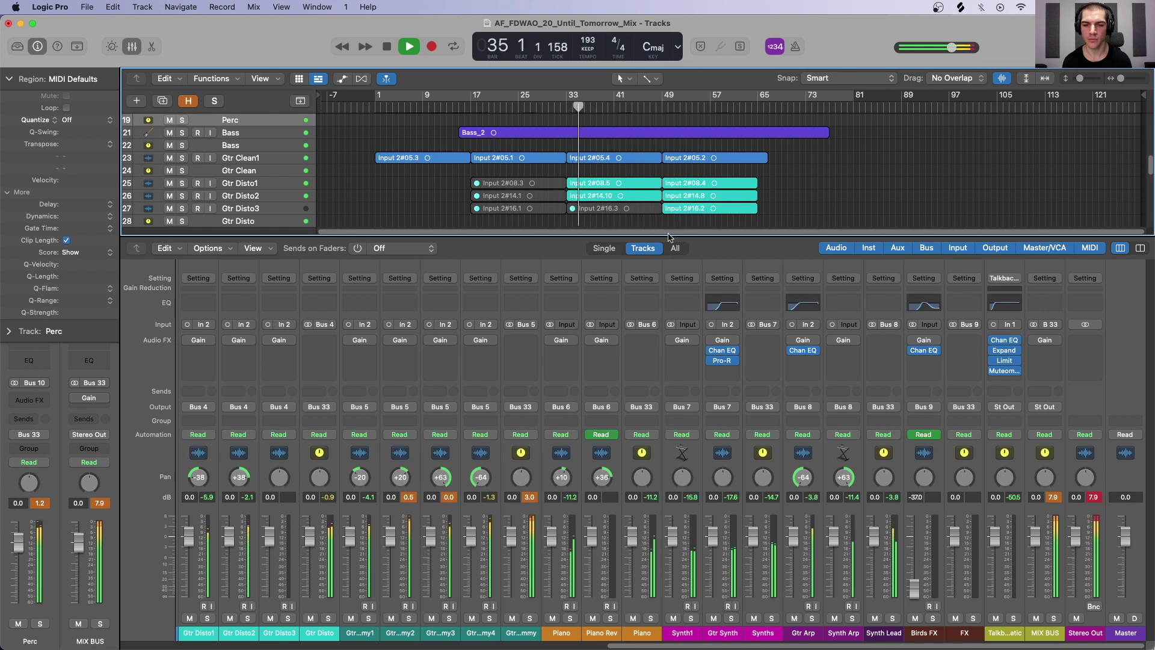
pyautogui.hscroll(-3, 579, 429)
pyautogui.hscroll(-15, 579, 428)
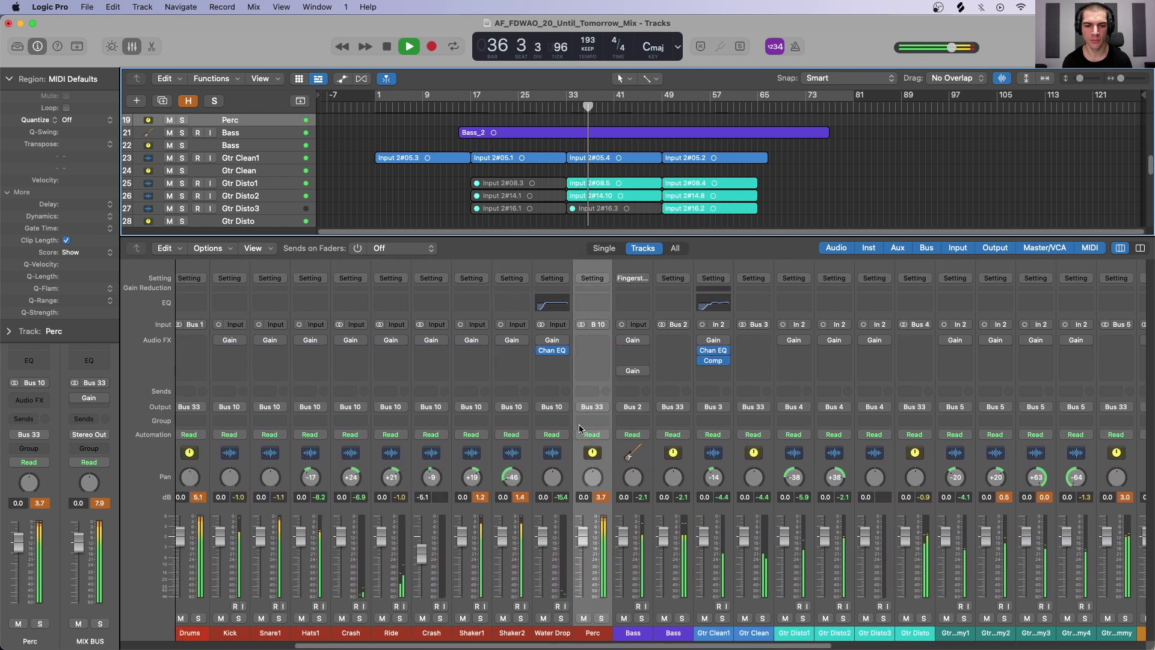
pyautogui.hscroll(-4, 579, 428)
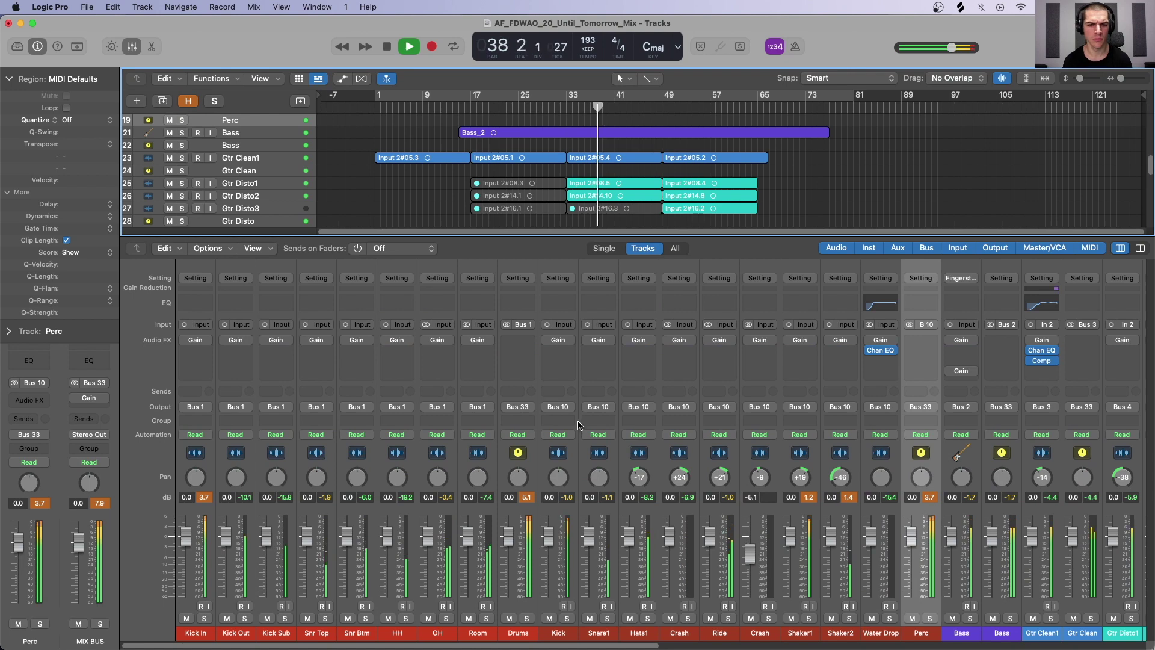
pyautogui.press('space')
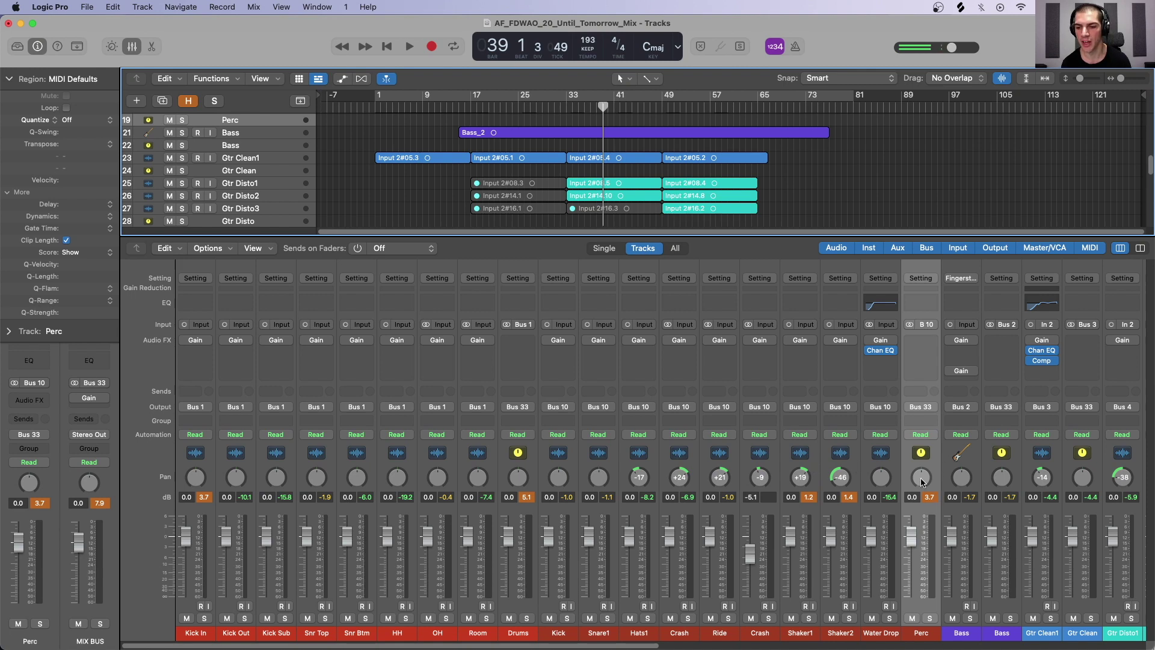
# Scroll the mixer right to show the guitar, piano, synth, Birds FX and output strips.
pyautogui.hscroll(10, 927, 501)
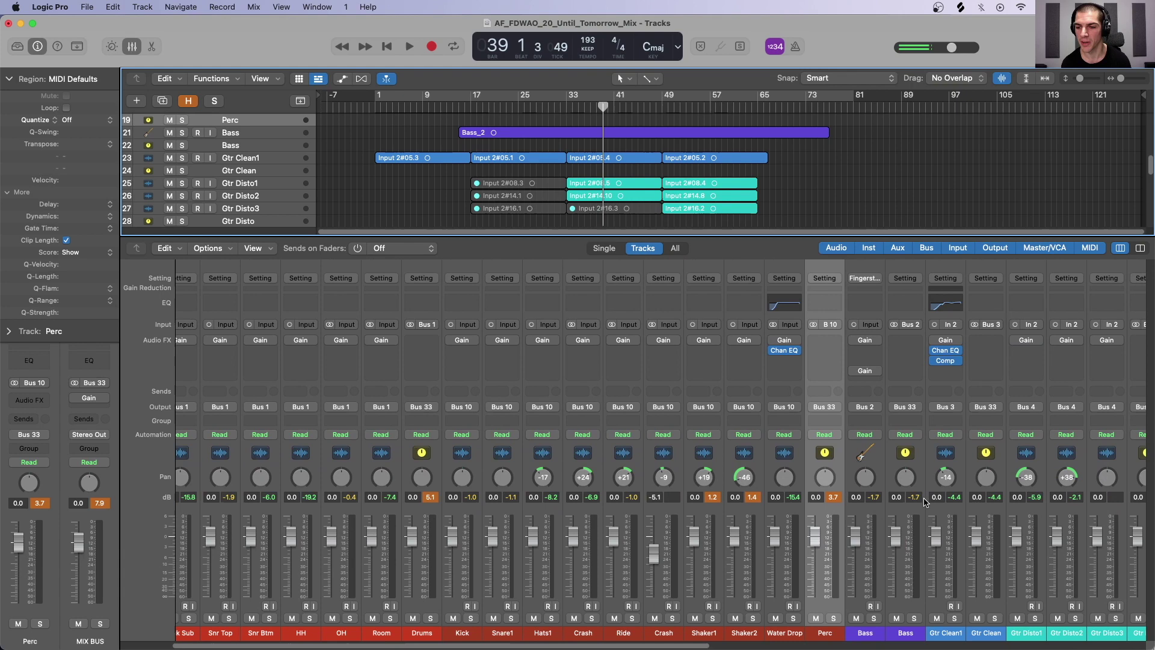
pyautogui.hscroll(5, 927, 501)
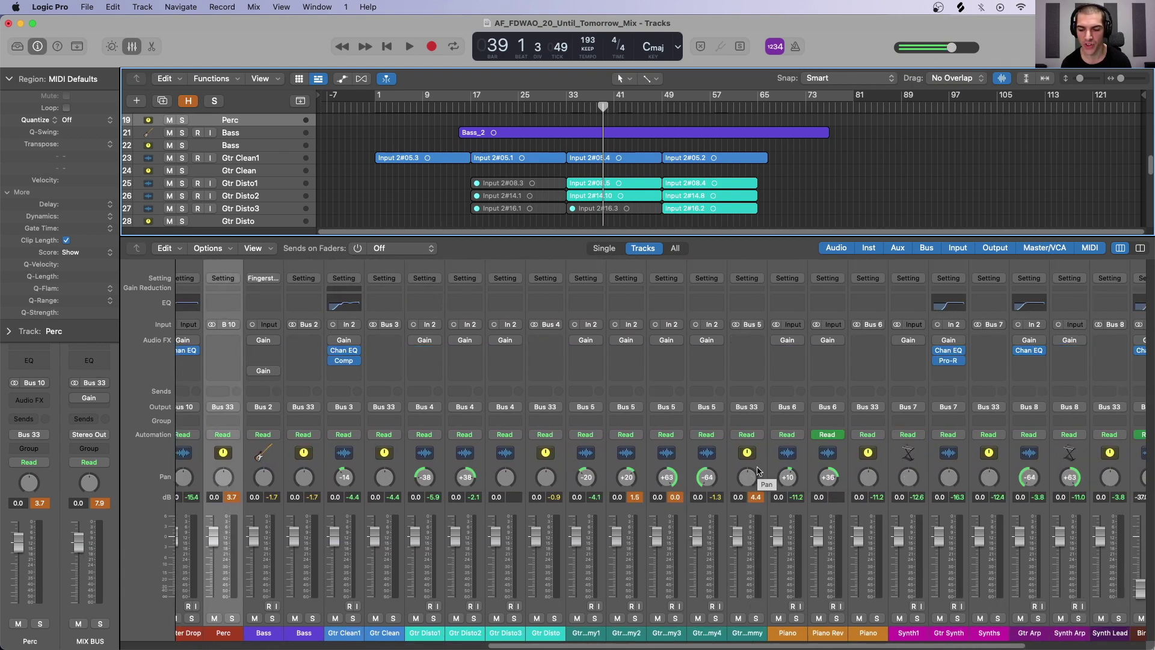
pyautogui.hscroll(5, 757, 470)
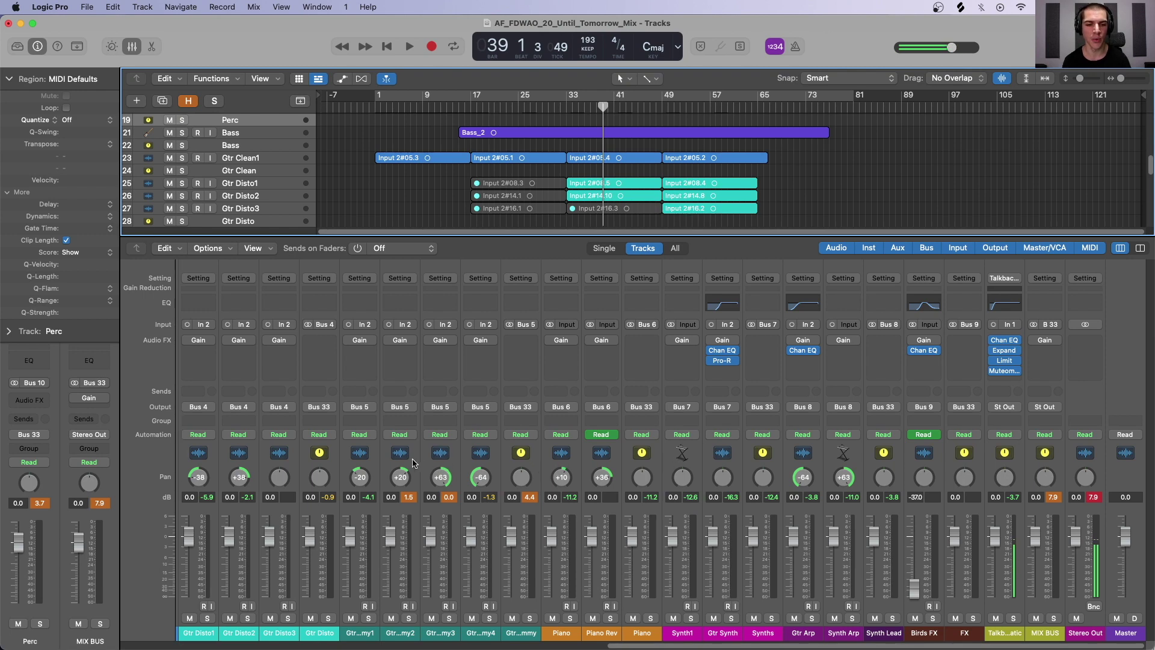
# Select the Gtr Whammy3 and Gtr Whammy2 strips, then the Gtr Whammy channel.
pyautogui.click(448, 464)
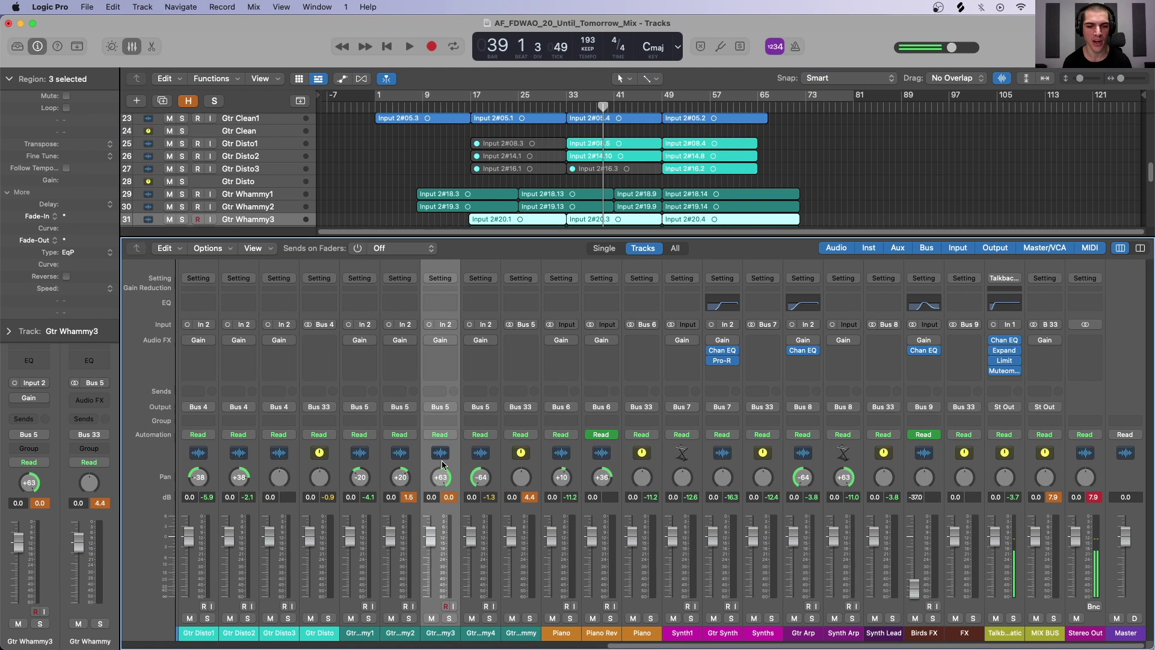
pyautogui.keyDown('shift'); pyautogui.click(420, 464); pyautogui.keyUp('shift')
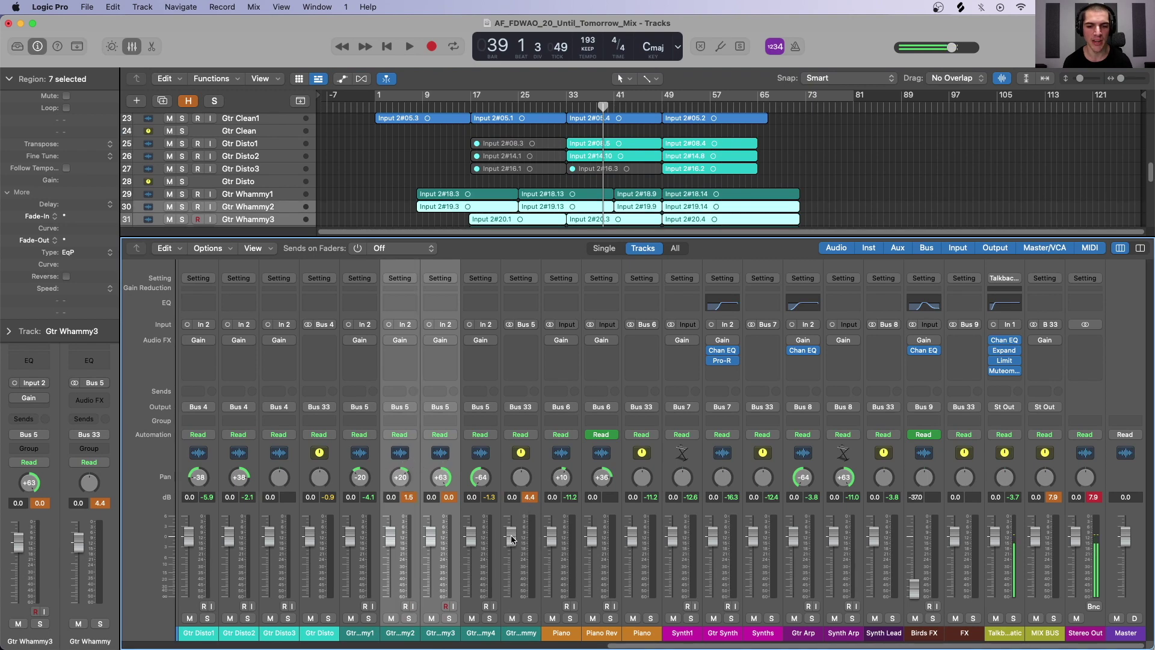
pyautogui.click(511, 537)
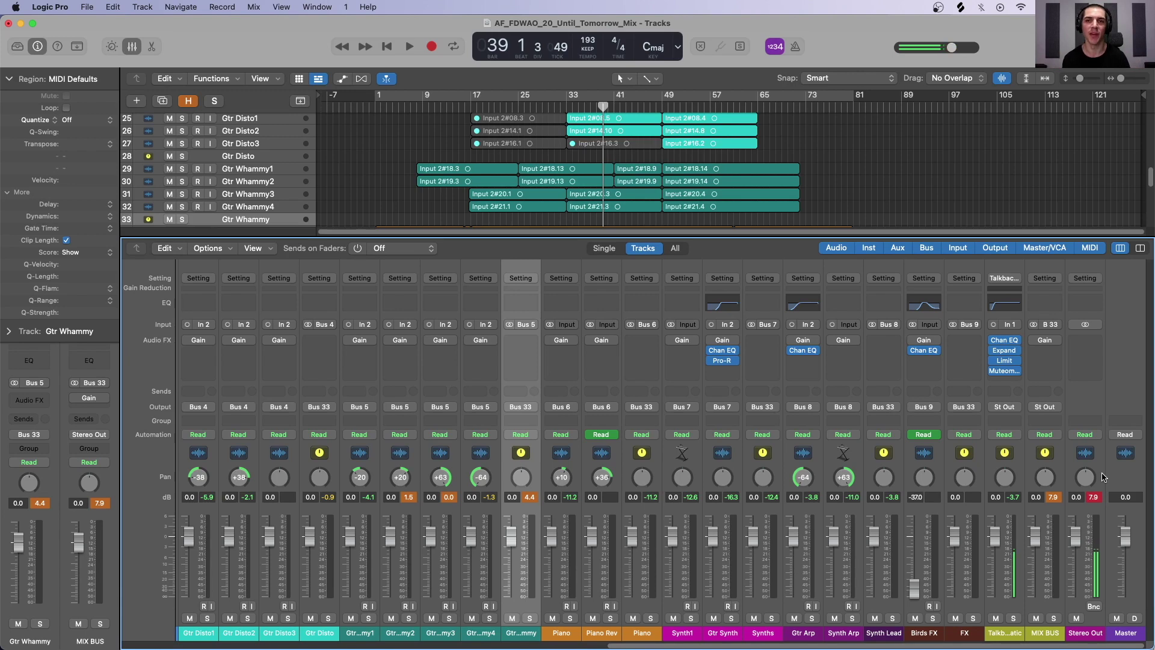
# Select all channel strips, enable their Gain plug-ins, and return the playhead to bar 33.
pyautogui.click(1015, 467)
pyautogui.hscroll(-10, 645, 445)
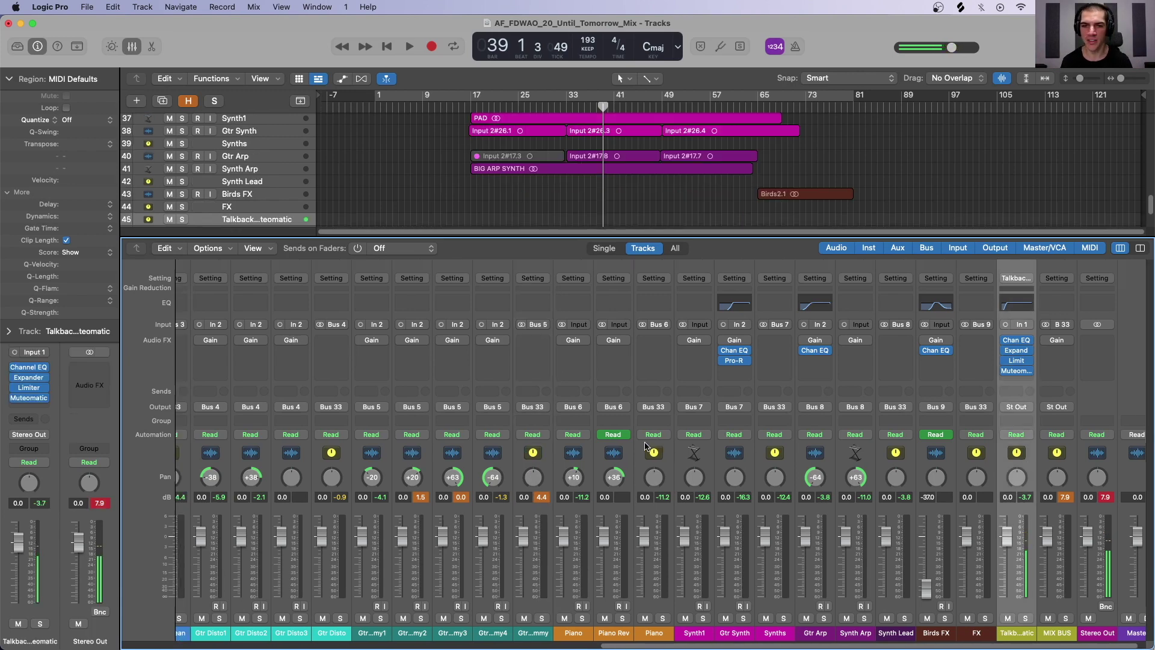
pyautogui.hscroll(-15, 646, 445)
pyautogui.press('super+a')
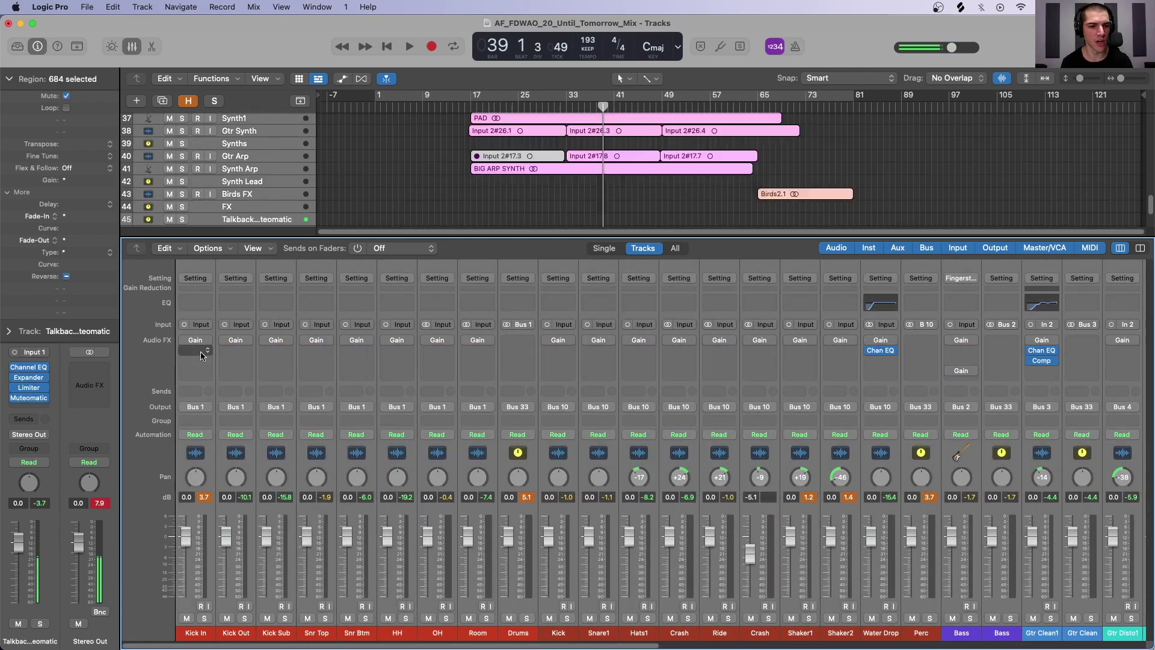
pyautogui.click(185, 341)
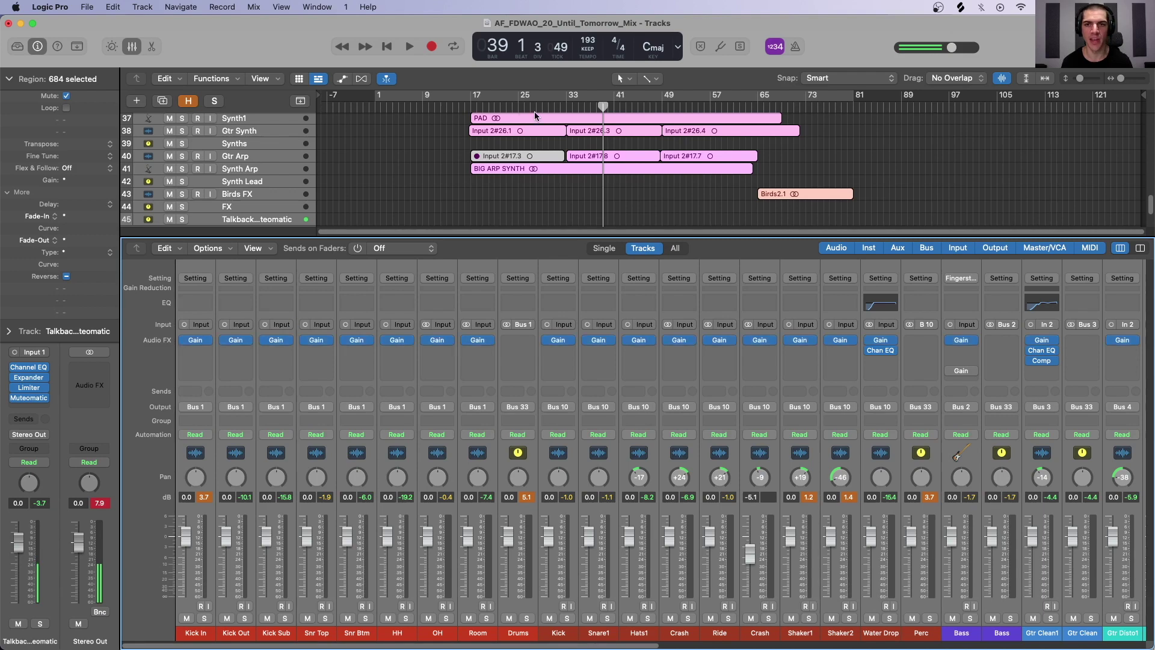
pyautogui.click(566, 106)
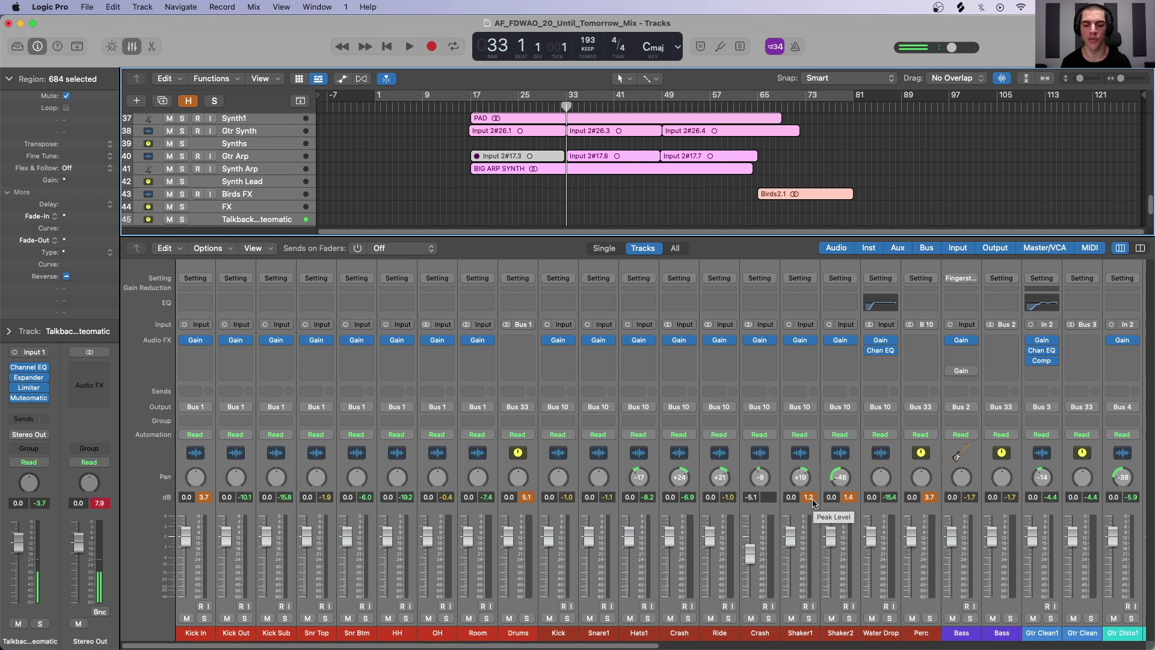
# Play from bar 33 to bar 47 checking all strips, with Stereo Out now peaking at -4.2 dB.
pyautogui.press('space')
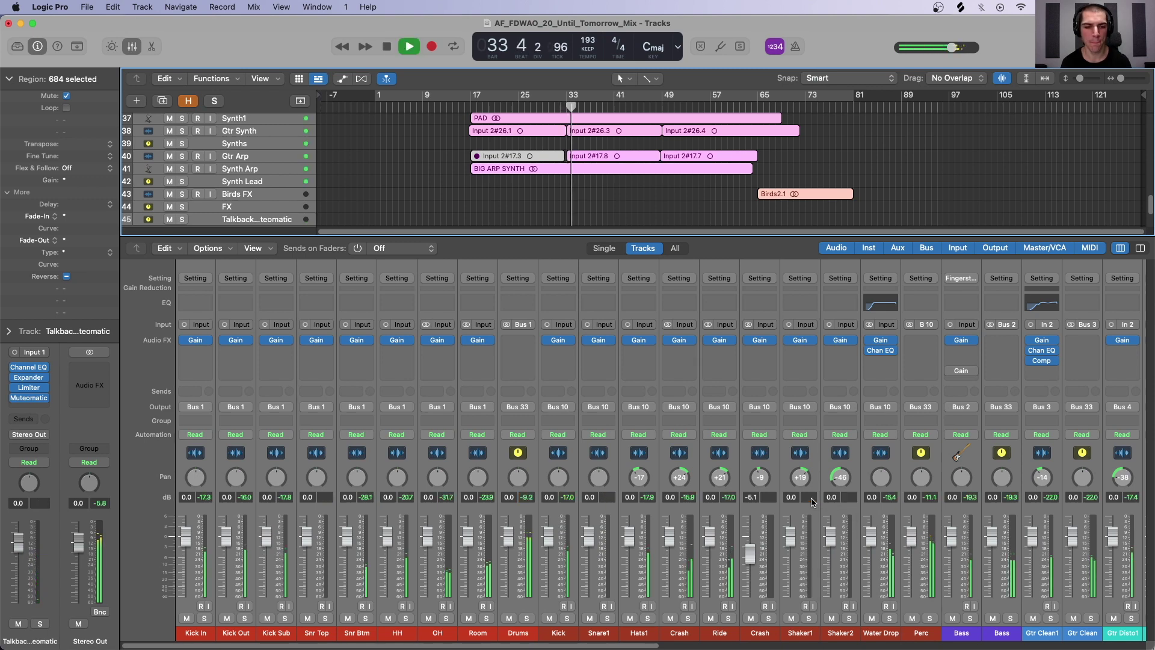
pyautogui.hscroll(6, 606, 489)
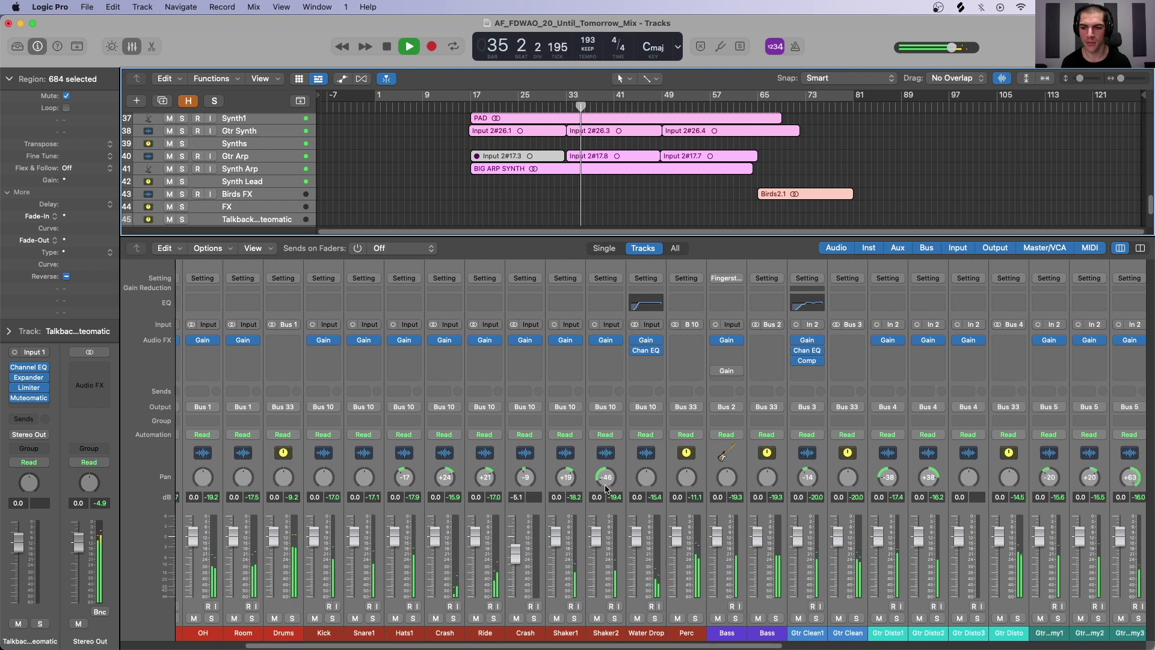
pyautogui.hscroll(10, 606, 488)
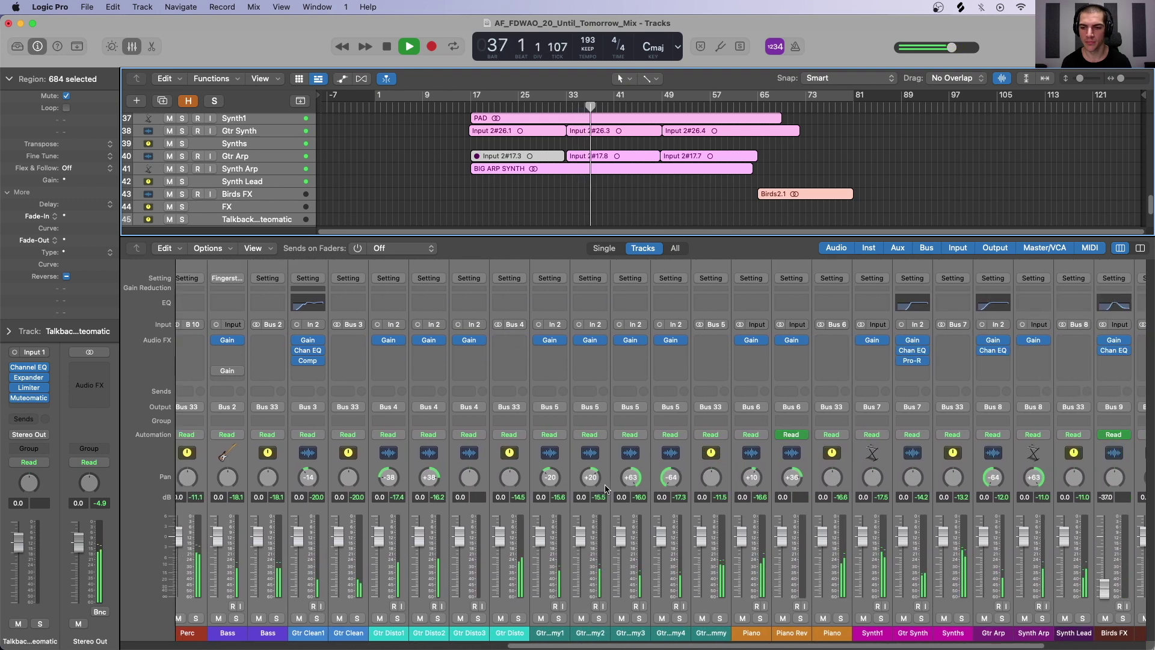
pyautogui.hscroll(5, 606, 489)
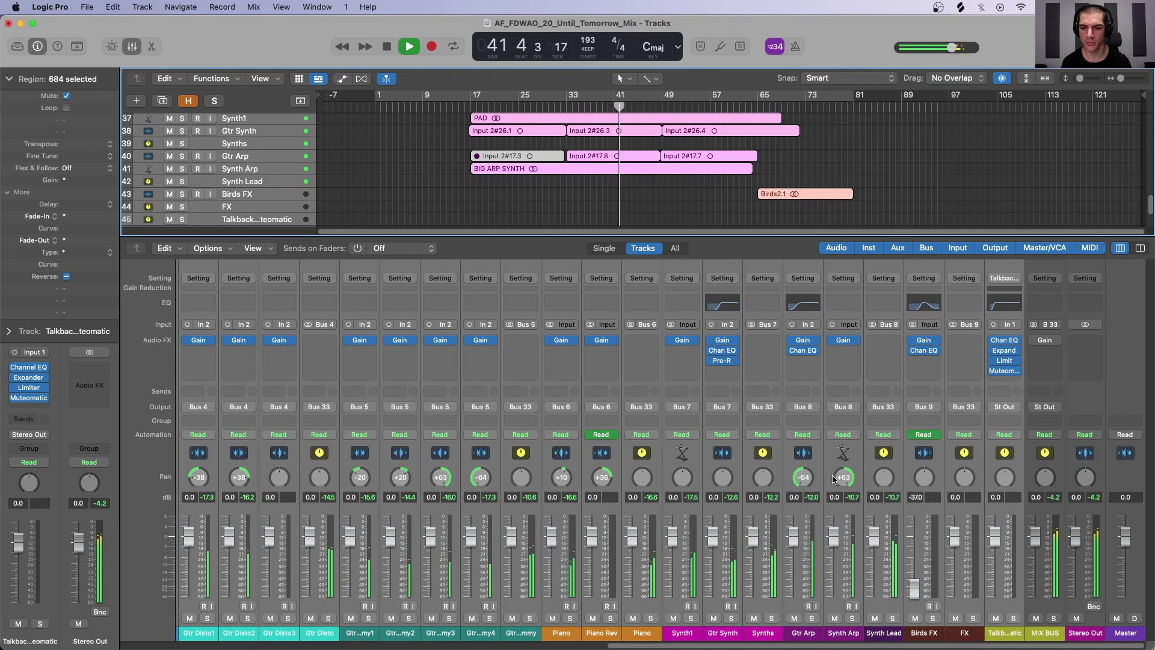
pyautogui.hscroll(-5, 827, 479)
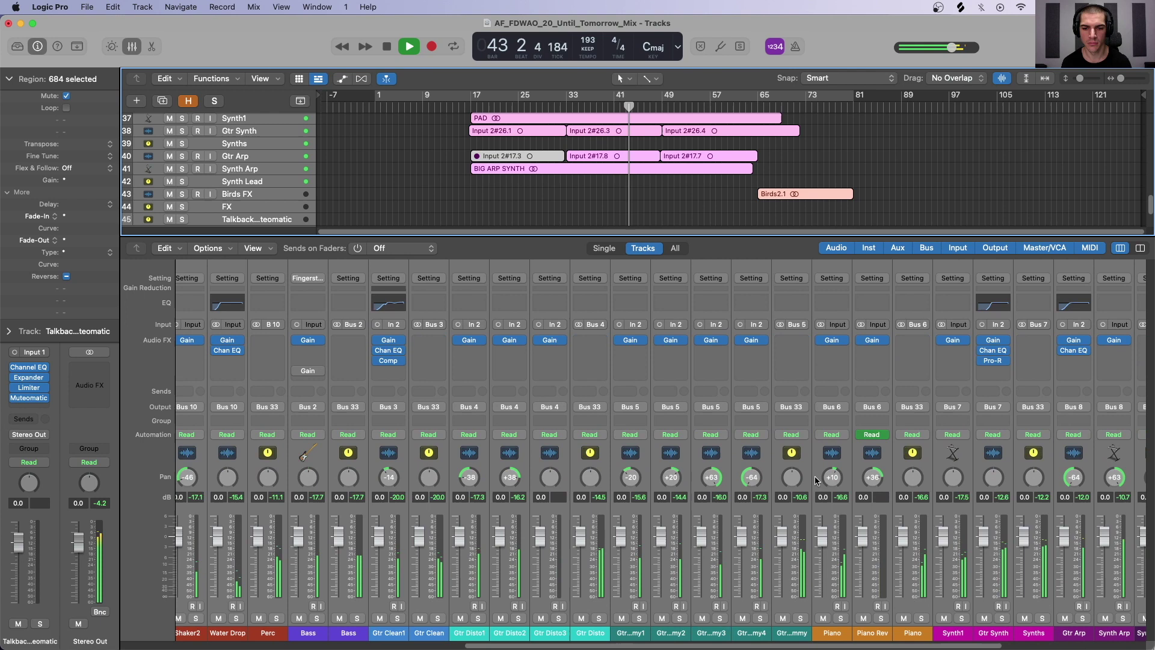
pyautogui.hscroll(-10, 815, 479)
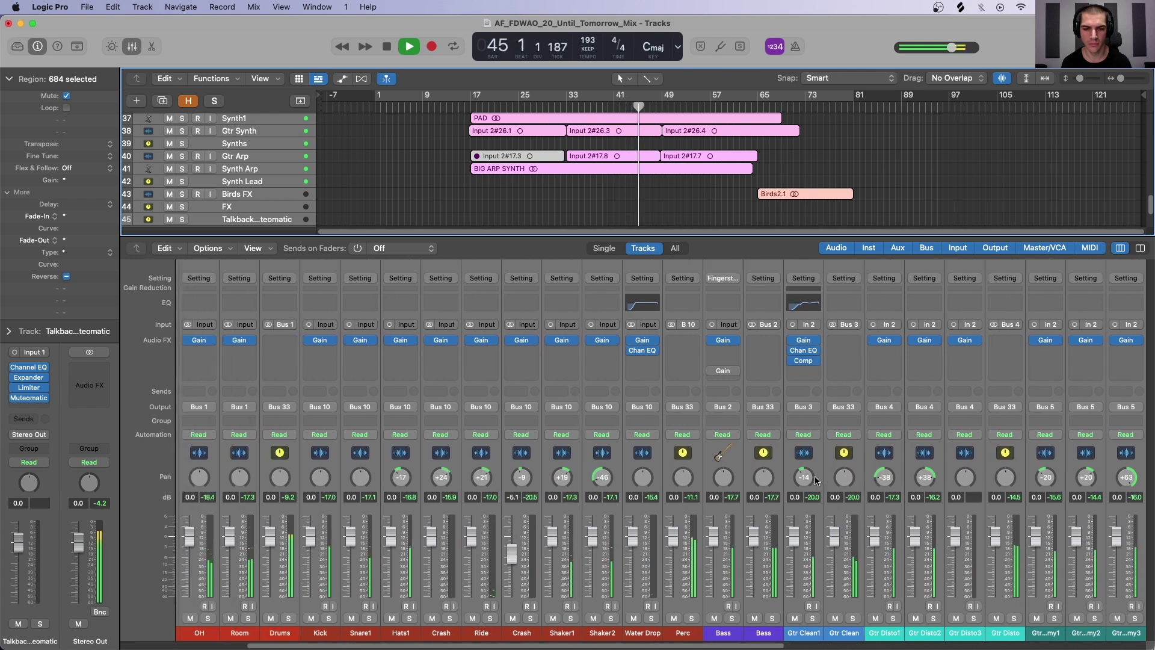
pyautogui.hscroll(-5, 816, 480)
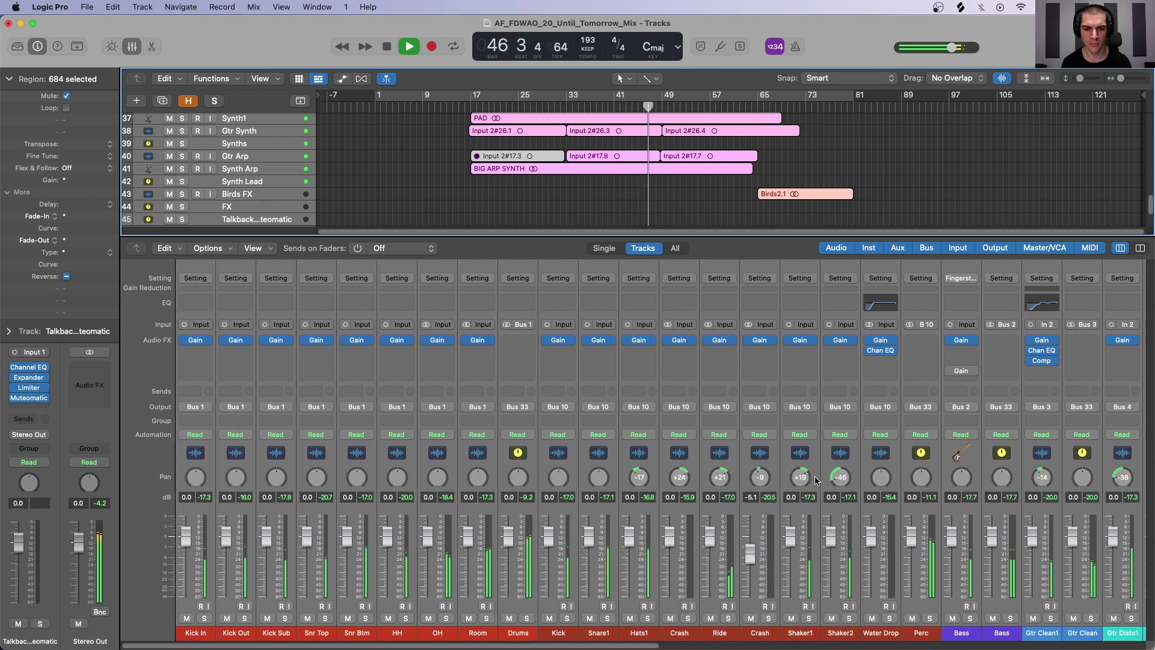
pyautogui.press('space')
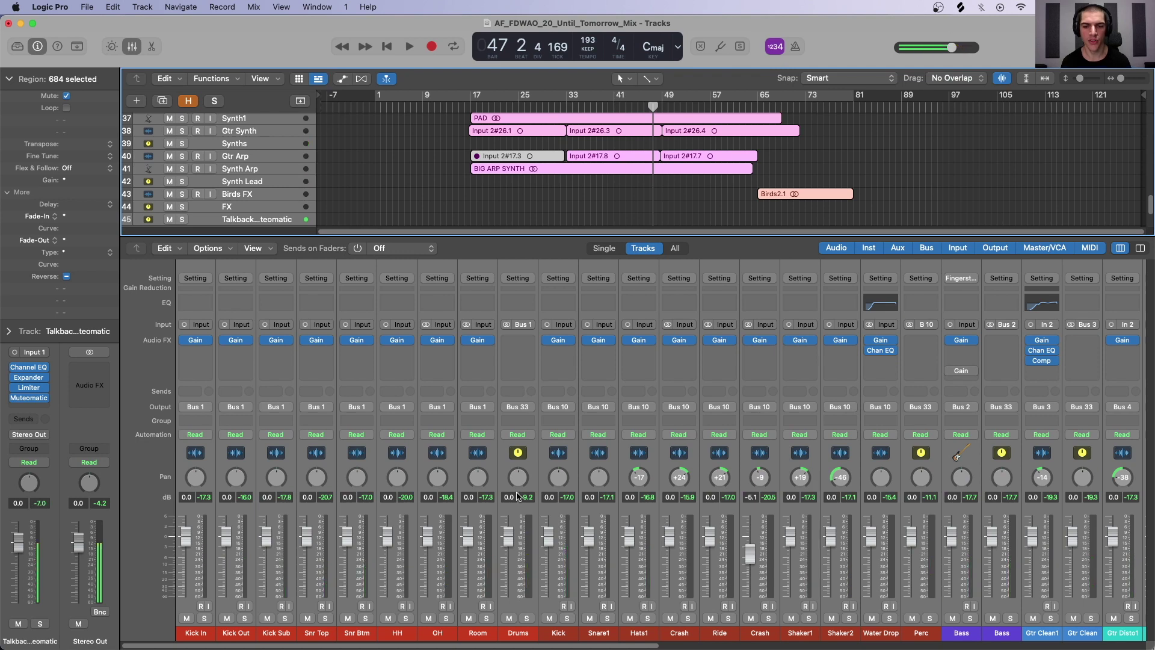
pyautogui.hscroll(10, 522, 492)
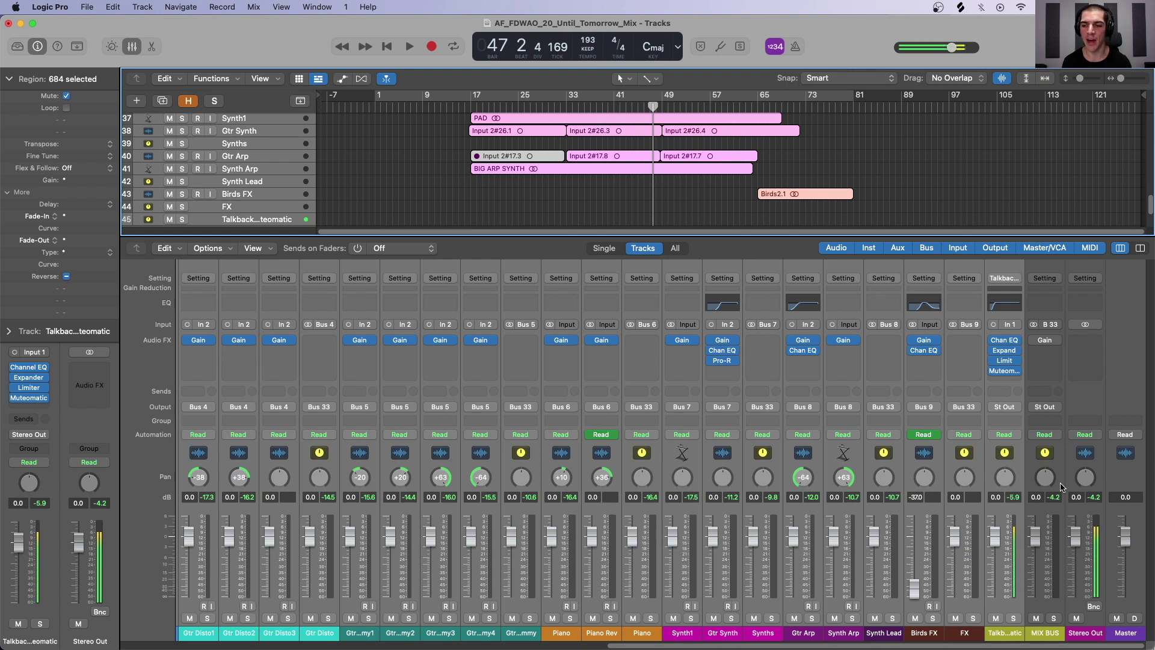
# Select the Kick through Shaker2 drum channels along with their regions.
pyautogui.hscroll(-15, 557, 454)
pyautogui.click(529, 460)
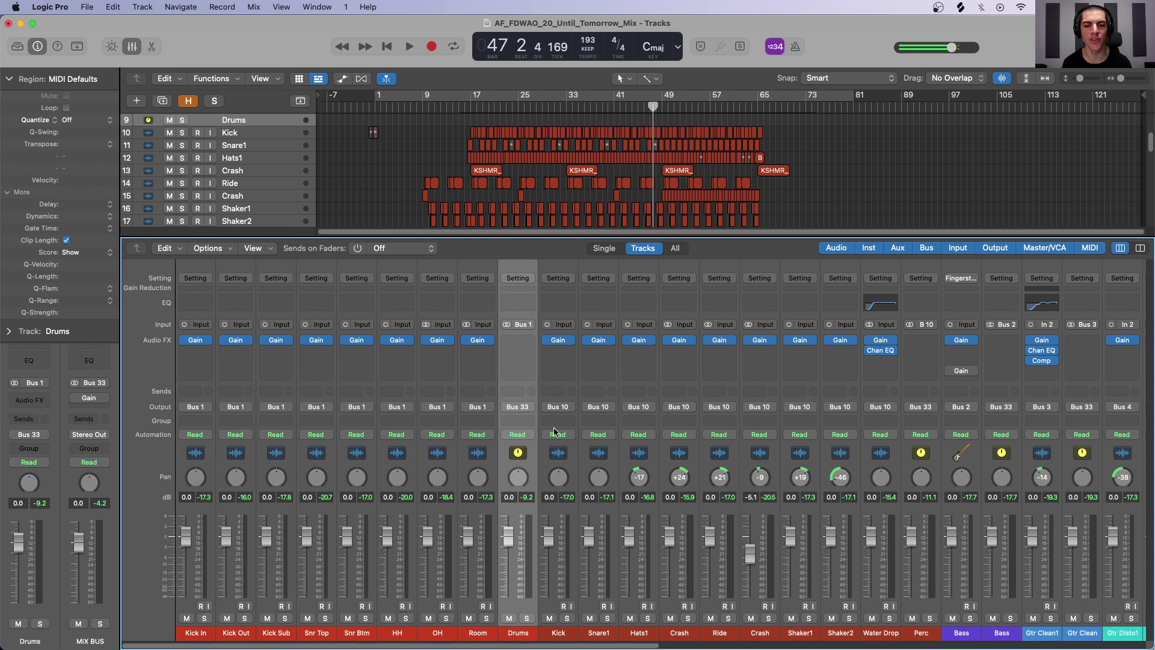
pyautogui.hscroll(1, 528, 464)
pyautogui.click(527, 467)
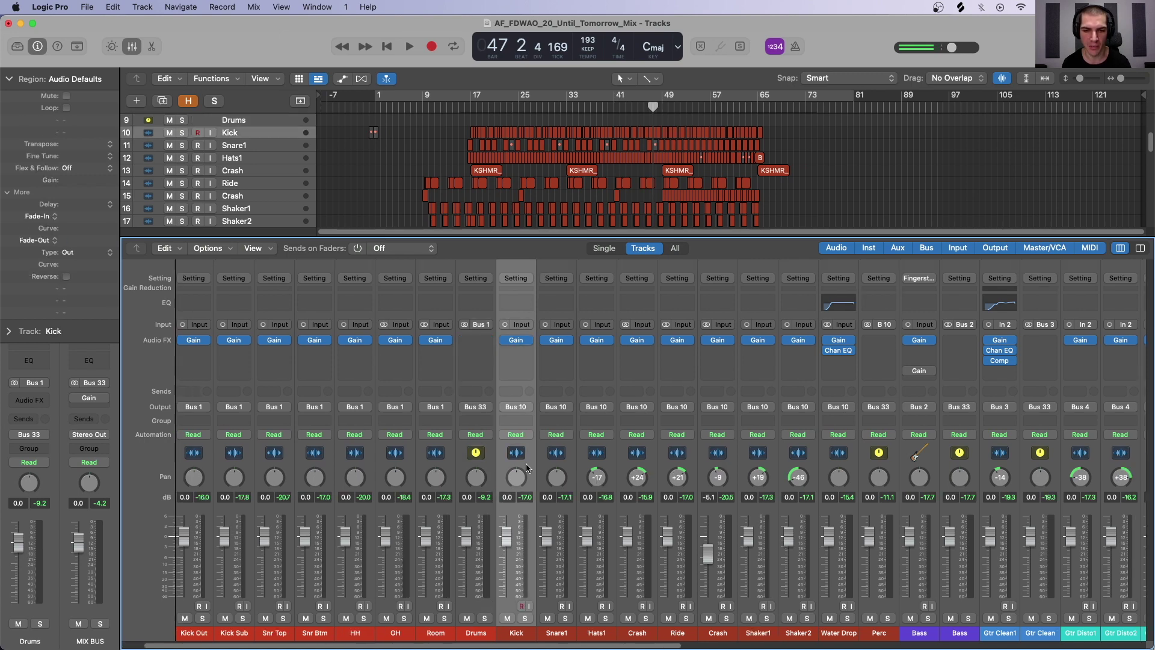
pyautogui.click(893, 467)
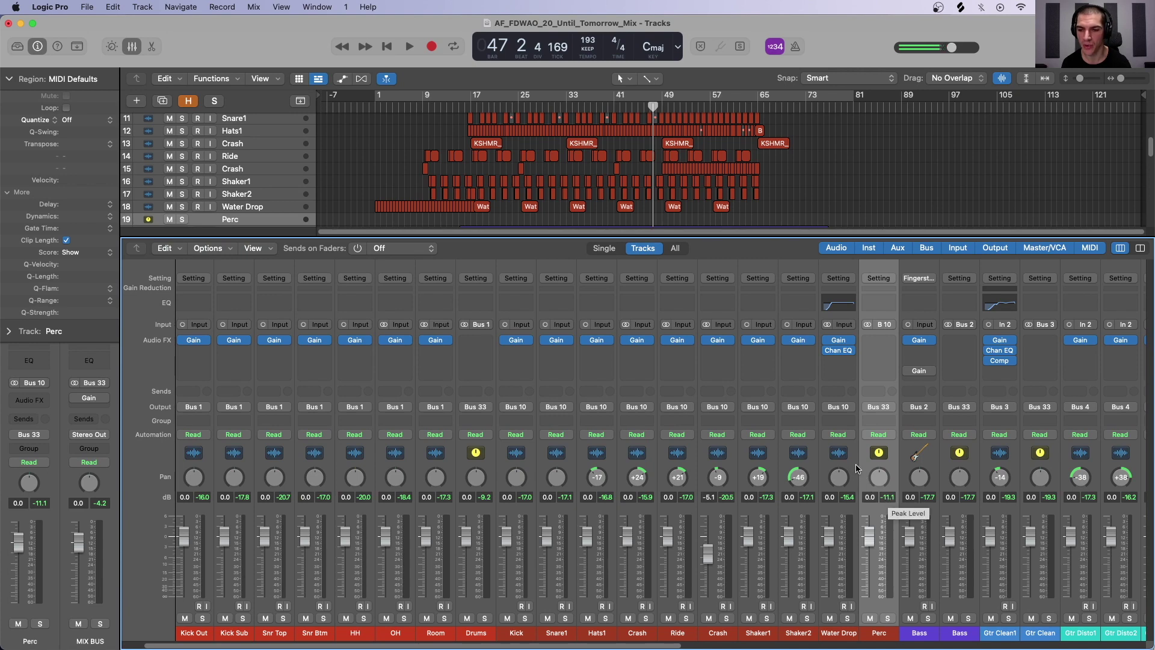
pyautogui.click(517, 466)
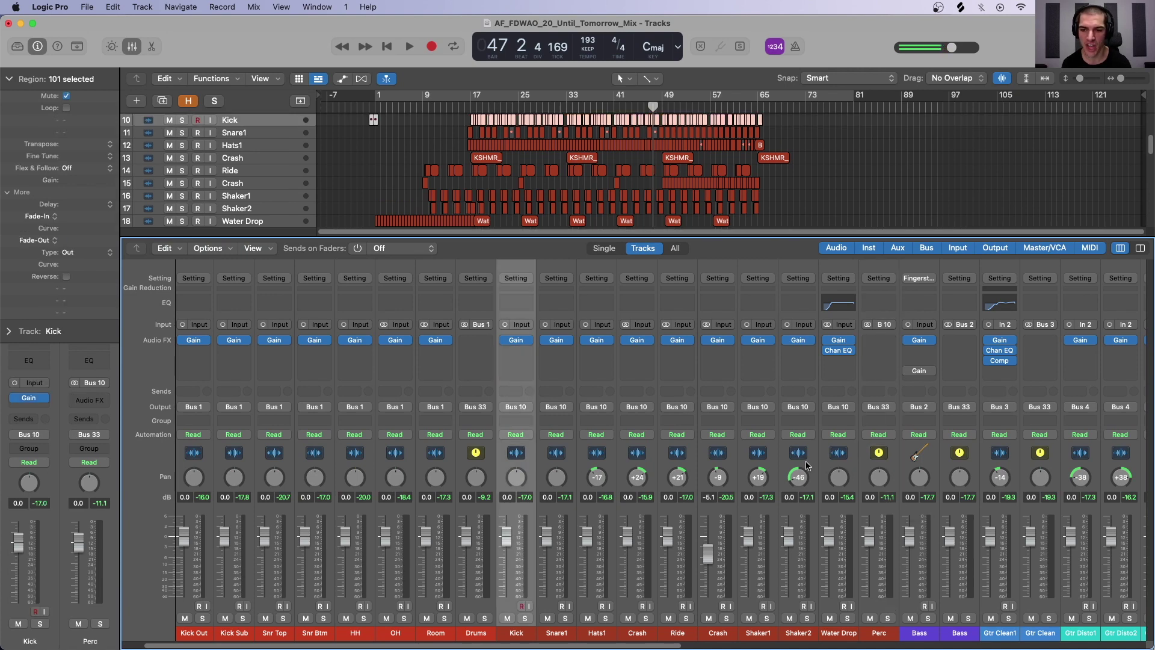
pyautogui.keyDown('shift'); pyautogui.click(806, 464); pyautogui.keyUp('shift')
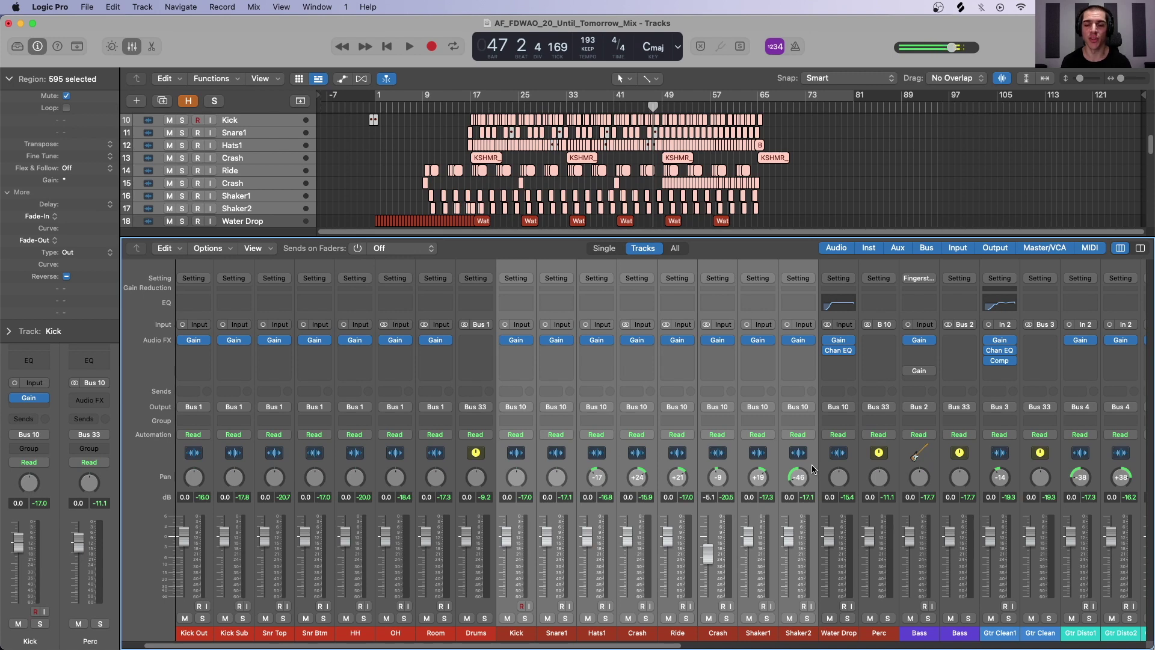
# Select the Bass channel and make the track lanes taller to show waveforms.
pyautogui.click(933, 462)
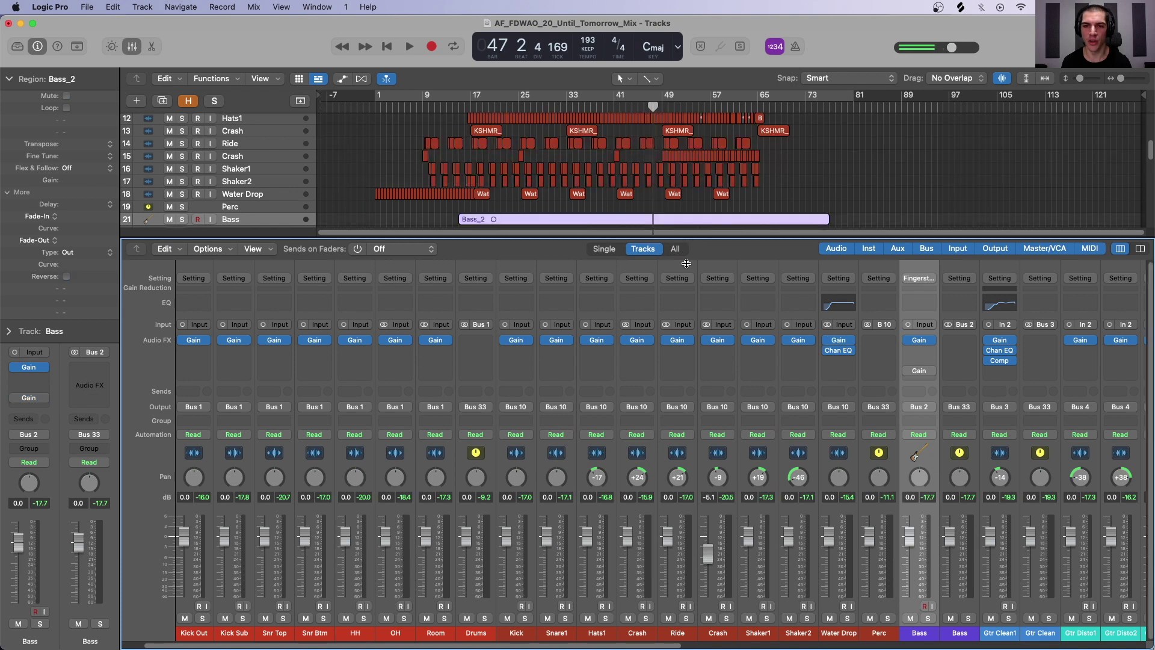
pyautogui.press('super+Down')
pyautogui.press('super+Down')
pyautogui.press('super+Down')
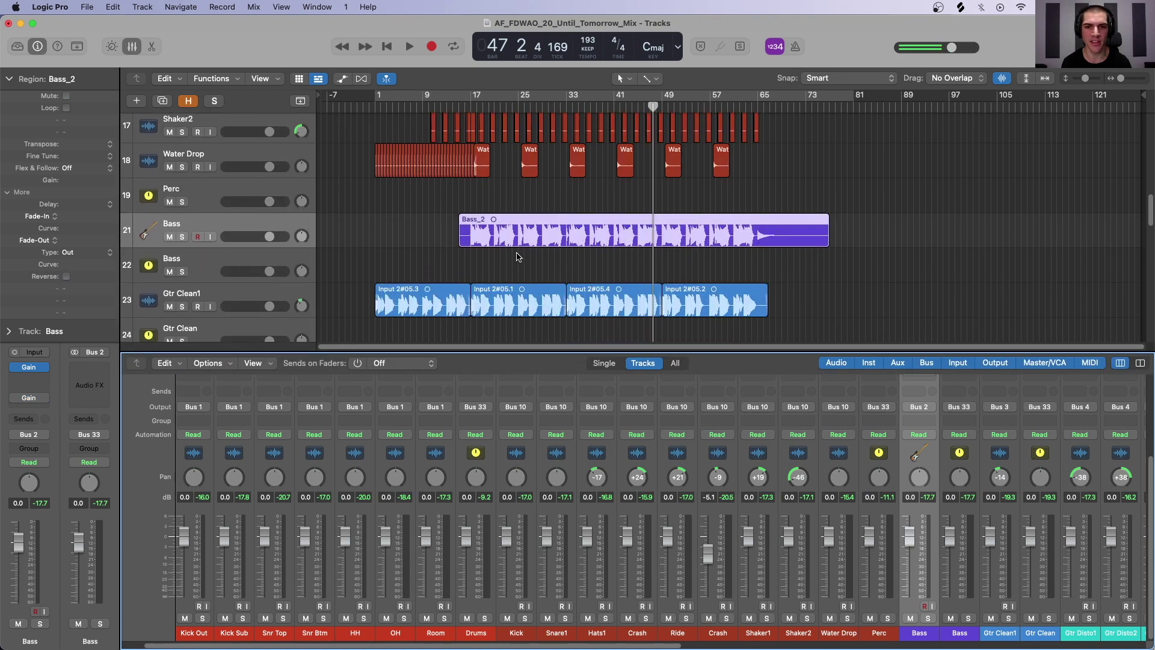
pyautogui.click(513, 248)
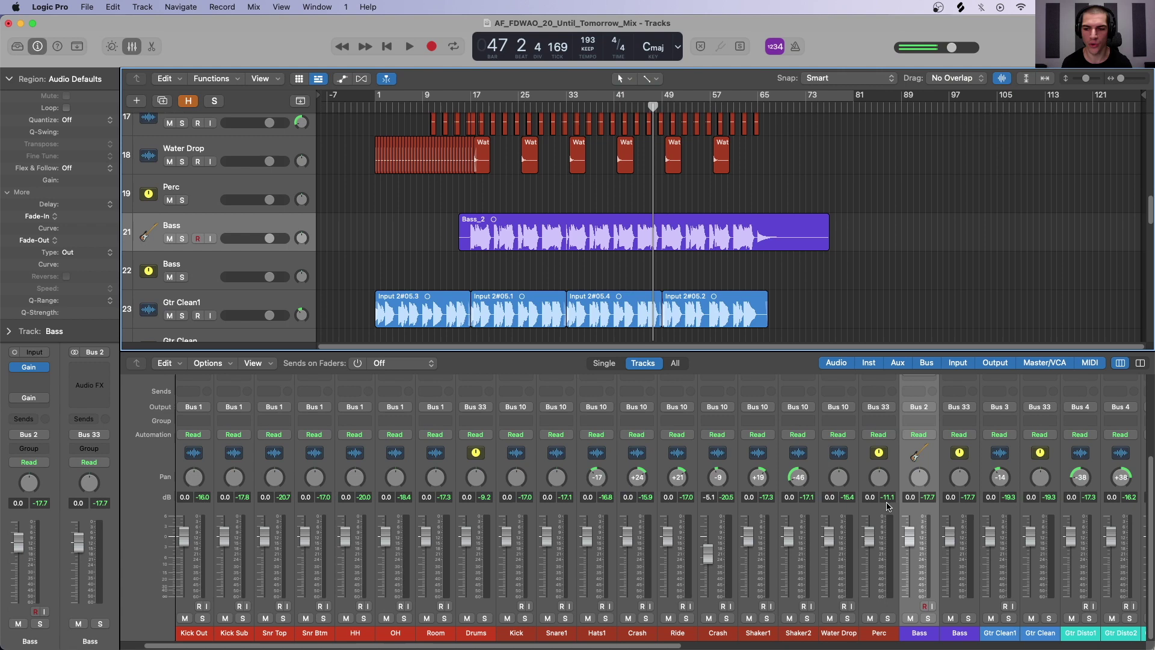
# Solo the Bass track and open Bass_2 in the audio editor with the playhead at bar 17.
pyautogui.hscroll(10, 915, 490)
pyautogui.press('s')
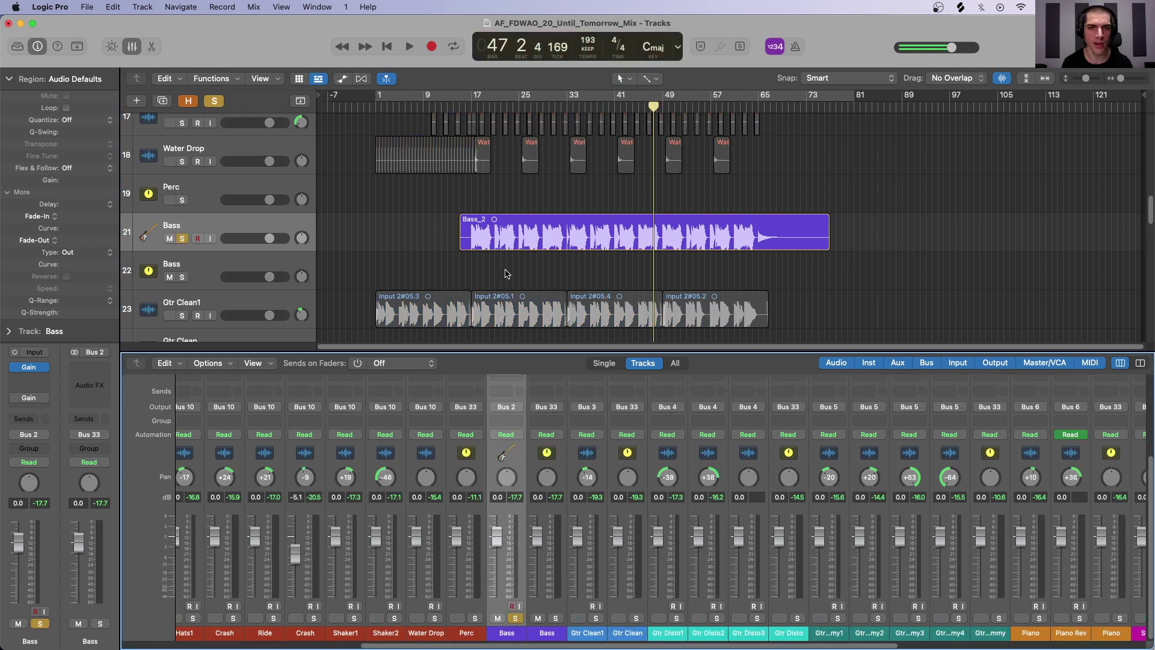
pyautogui.doubleClick(504, 240)
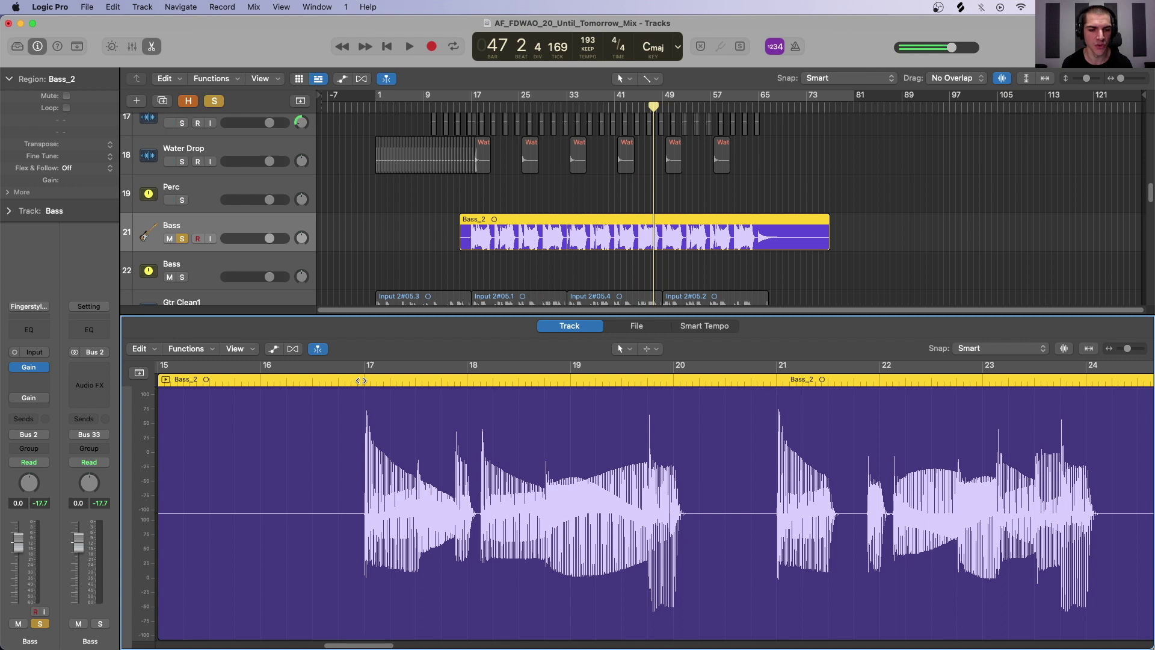
pyautogui.click(364, 379)
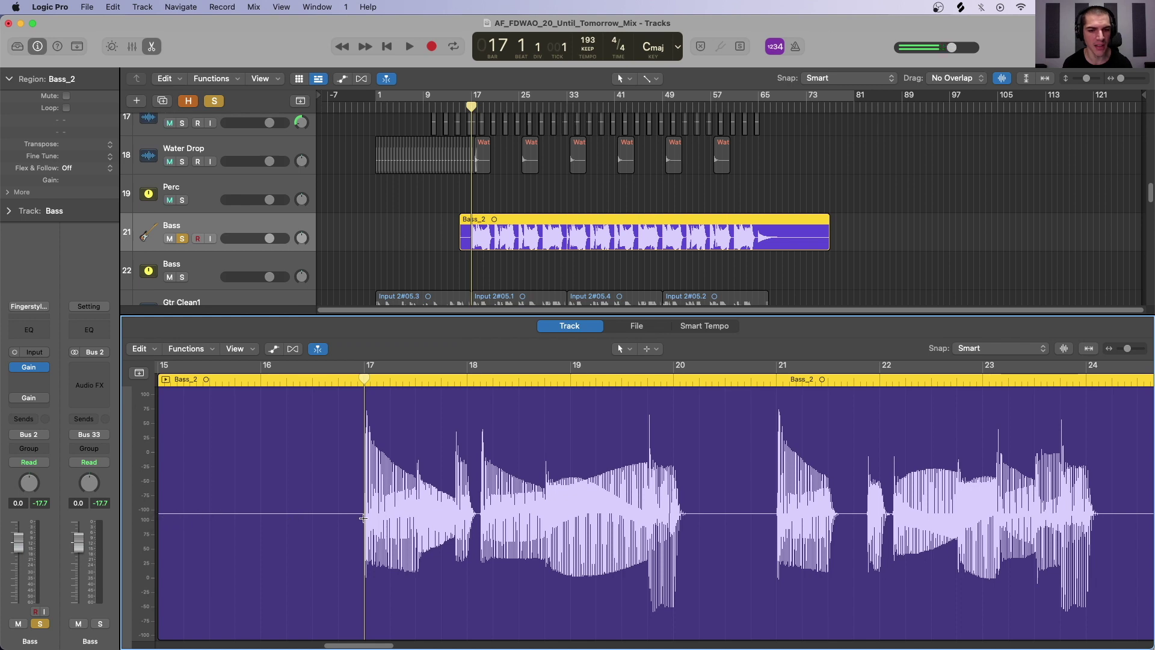
# Zoom in on the Bass_2 waveform around bar 17 and play the soloed bass.
pyautogui.scroll(6, 390, 427)
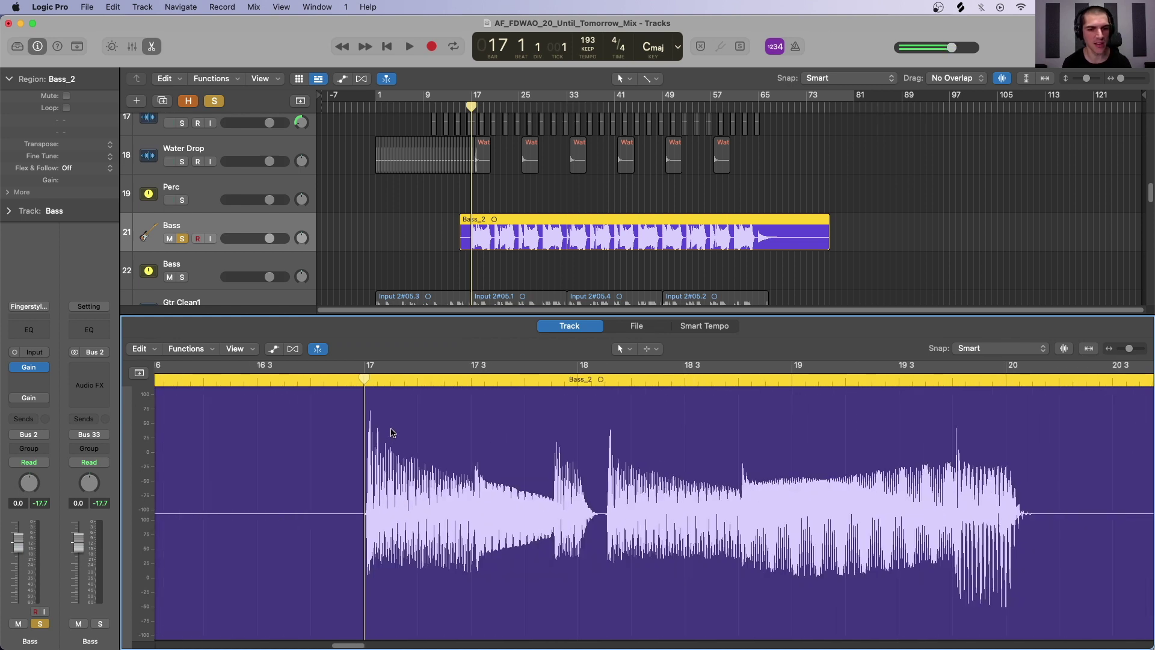
pyautogui.scroll(3, 392, 428)
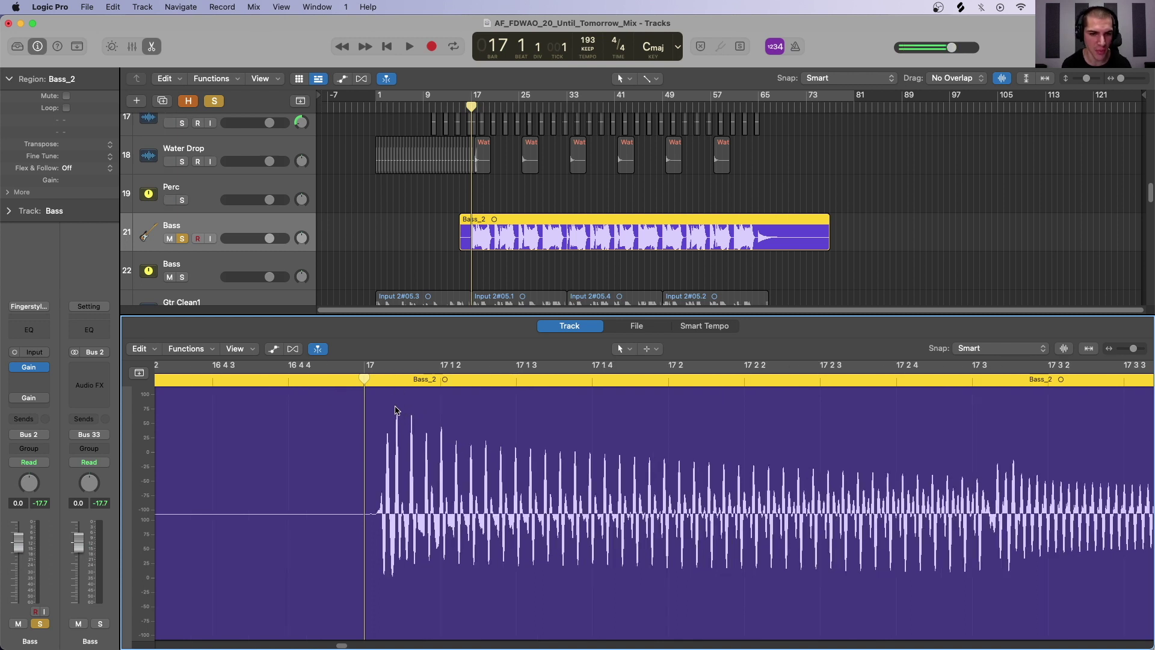
pyautogui.scroll(5, 413, 431)
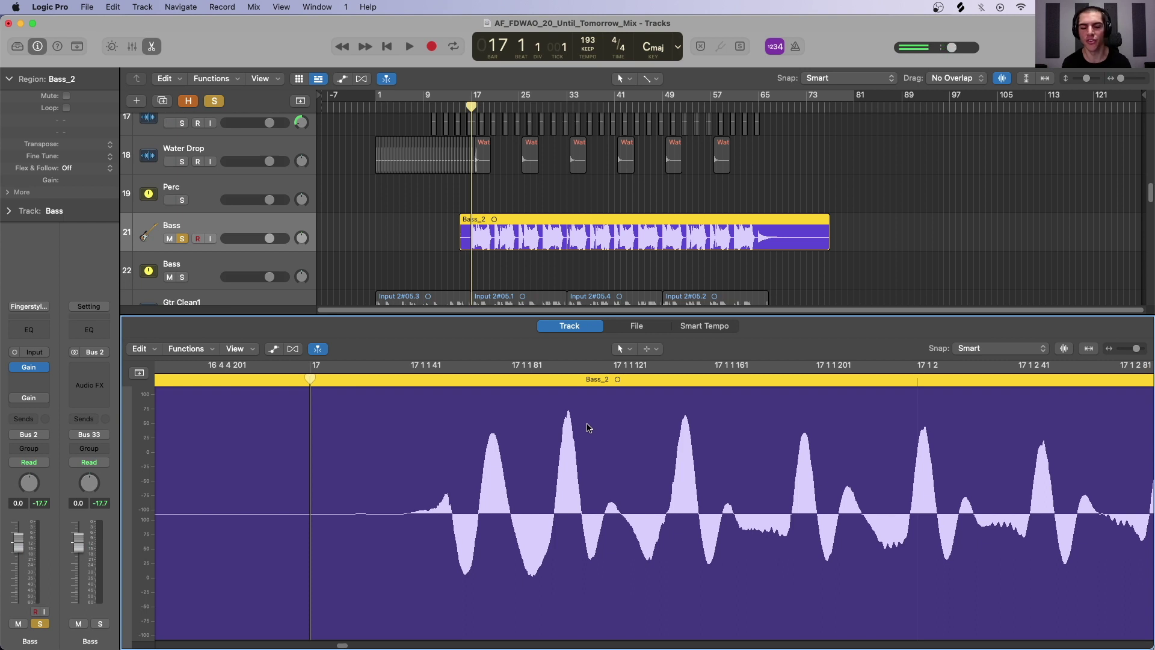
pyautogui.press('space')
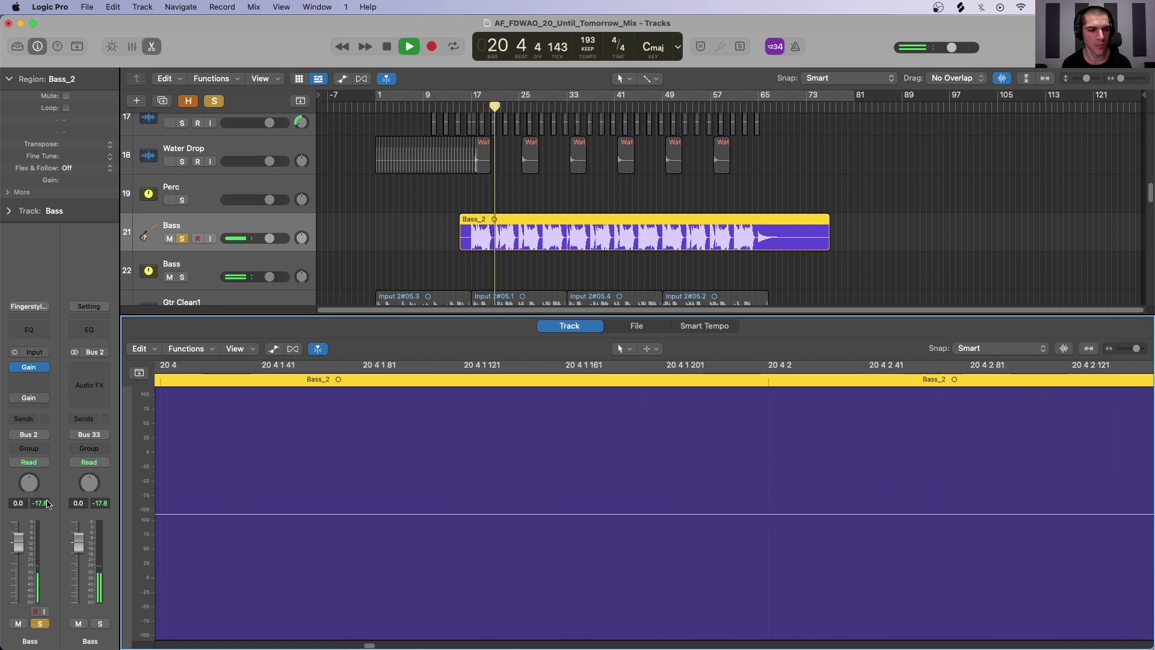
# Raise the Bass Gain plug-in from -16 dB and replay the bass, now peaking at -1.7 dB.
pyautogui.press('space')
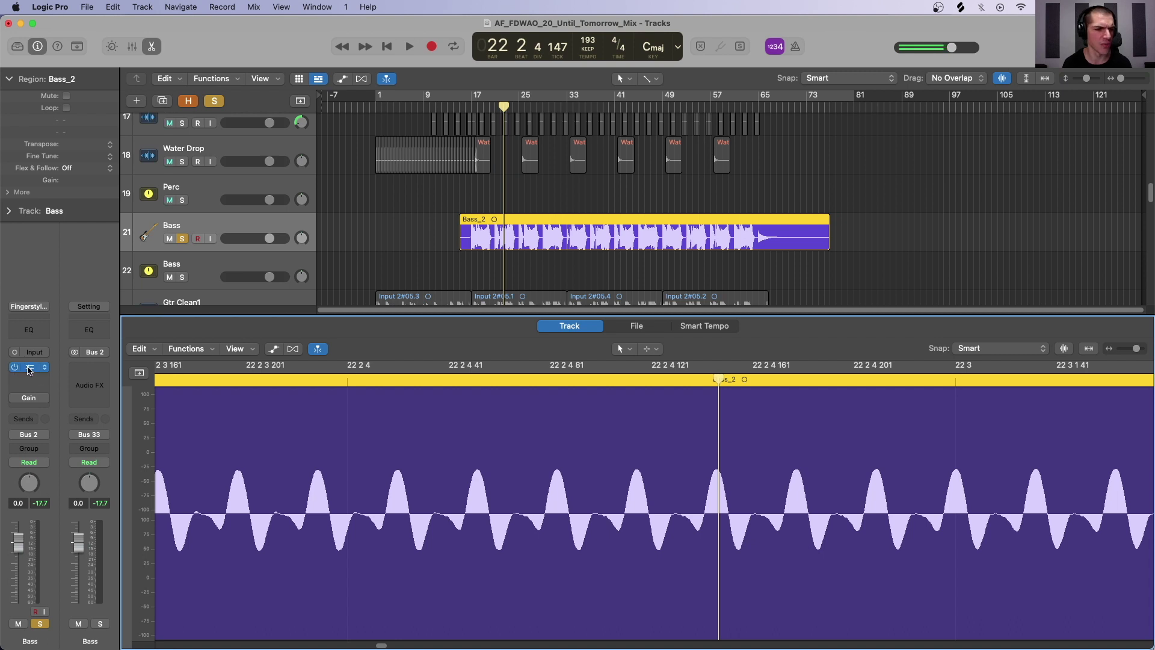
pyautogui.click(28, 368)
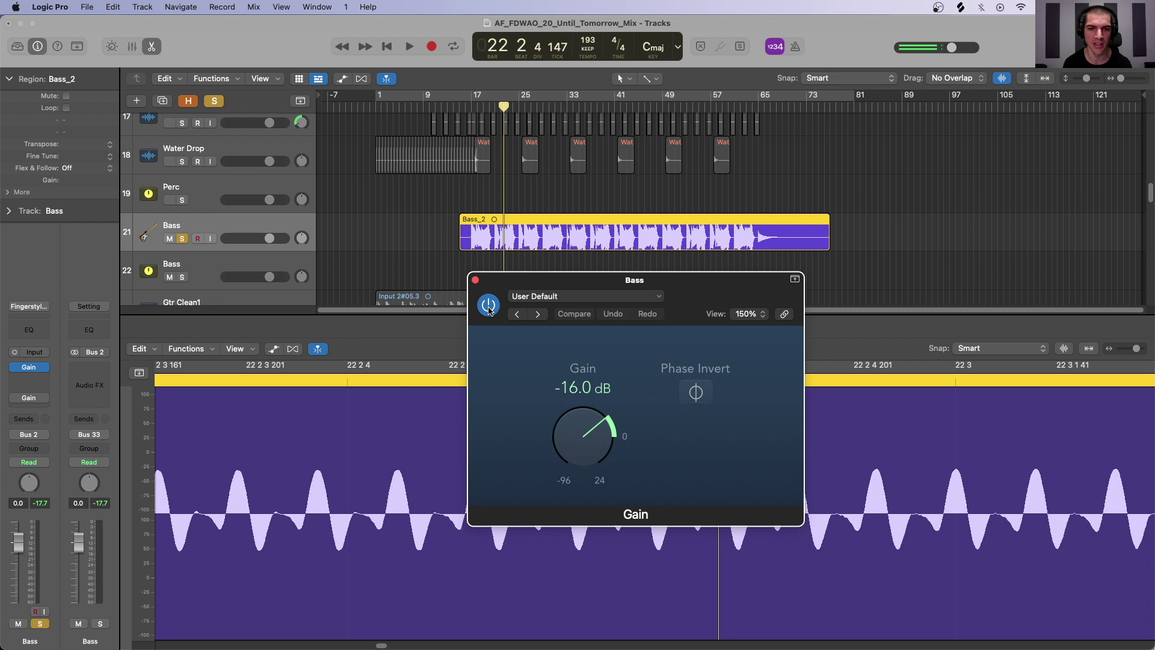
pyautogui.click(475, 280)
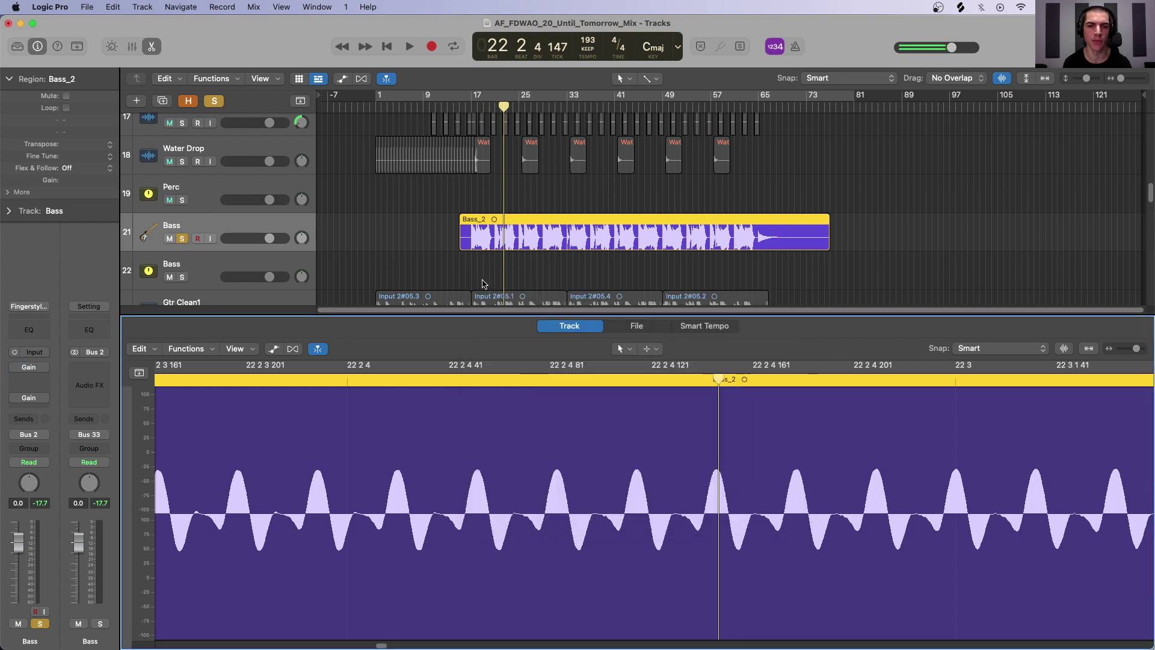
pyautogui.press('space')
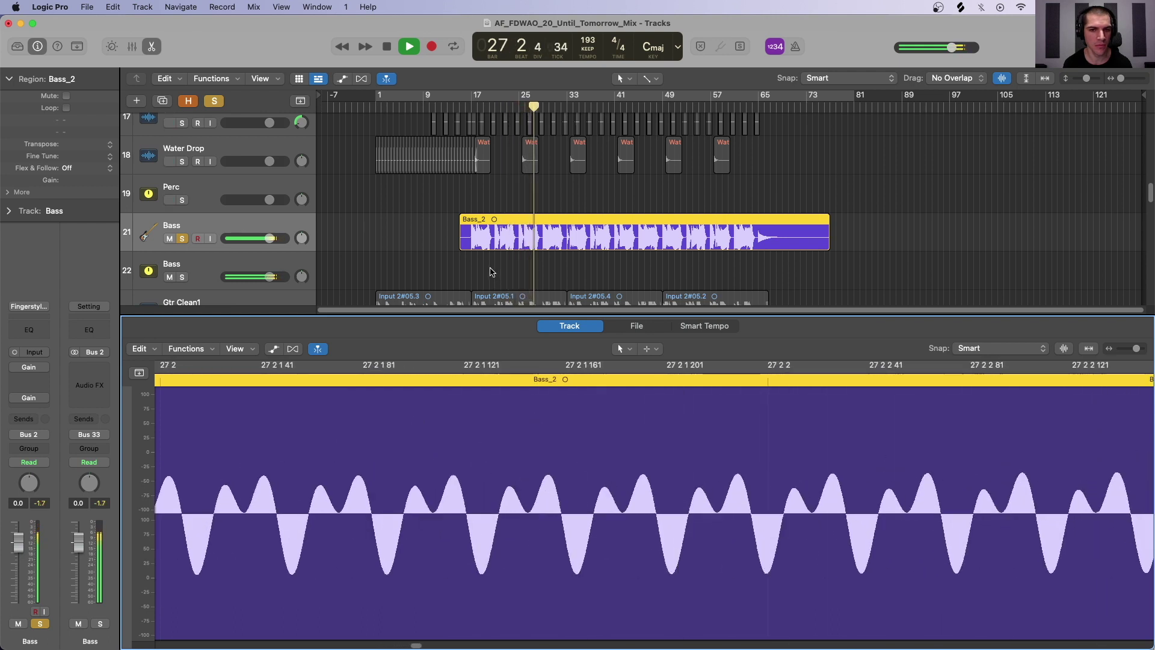
pyautogui.press('space')
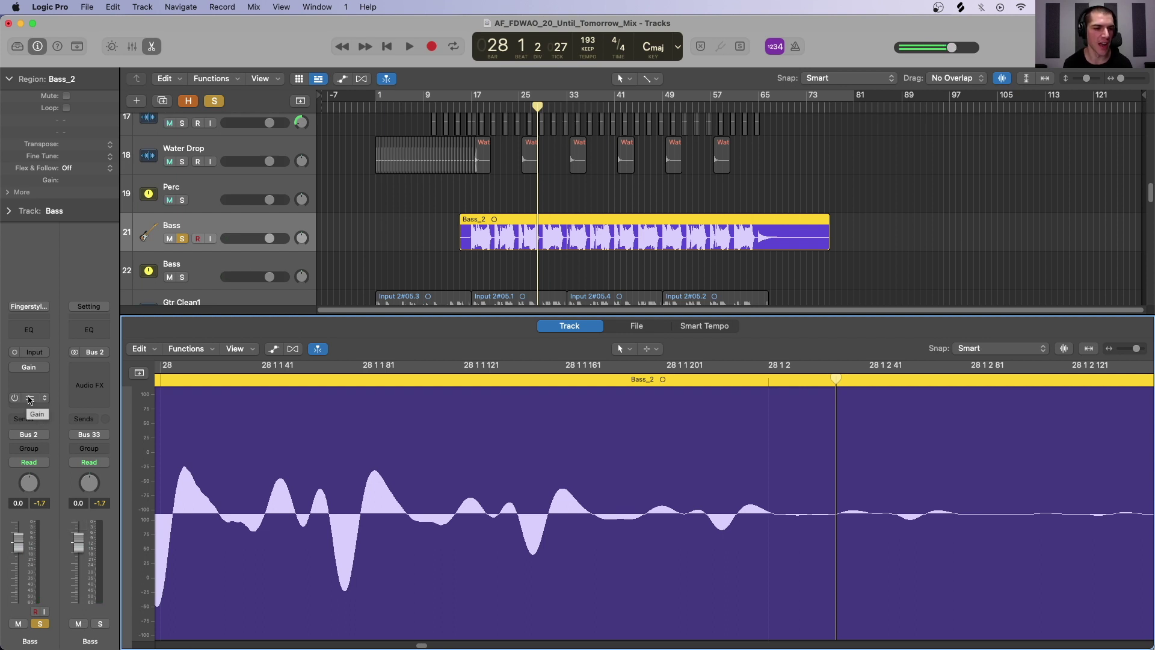
# Set the Bass Gain plug-in to exactly +9.0 dB.
pyautogui.click(29, 400)
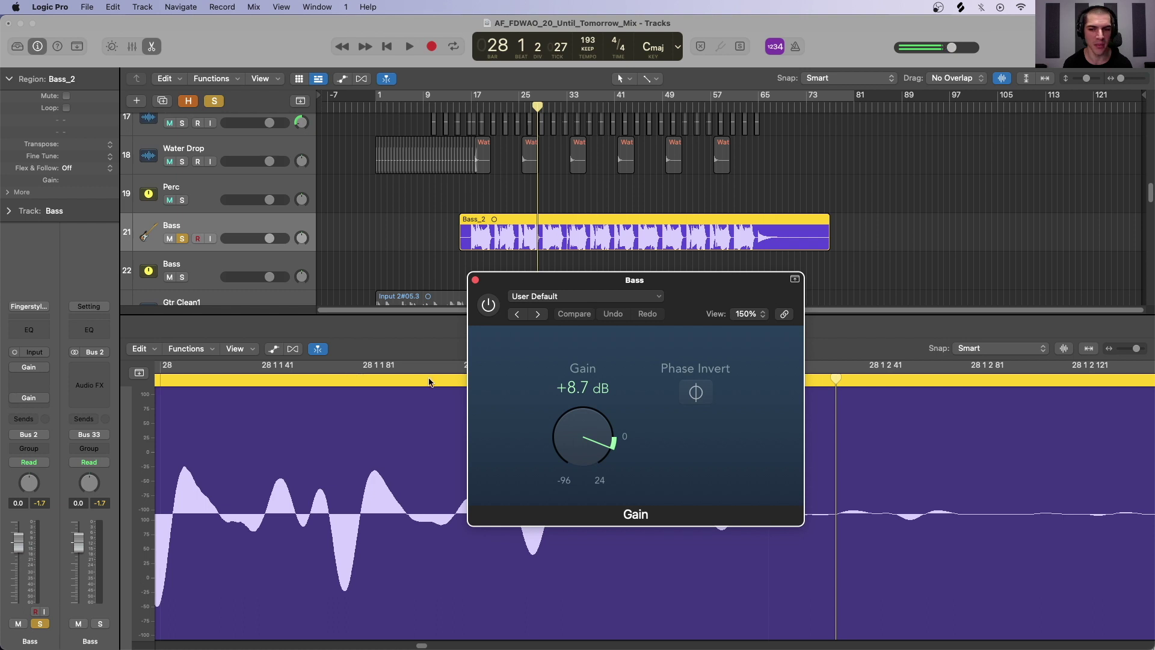
pyautogui.moveTo(582, 391); pyautogui.dragTo(582, 388)
pyautogui.doubleClick(582, 388)
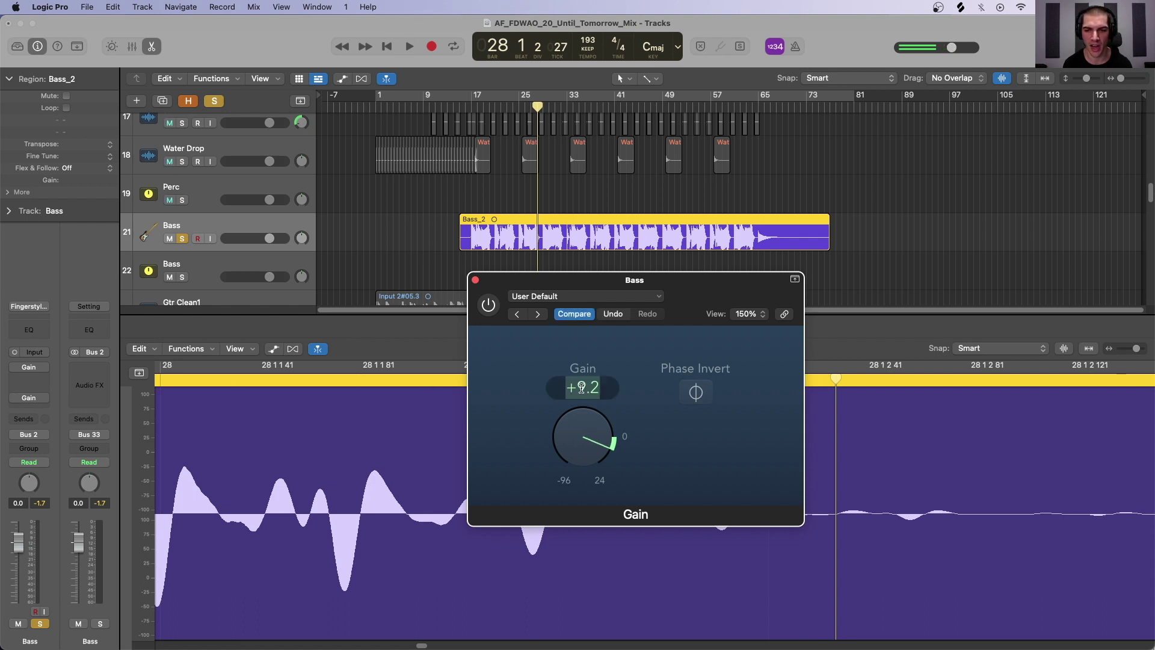
pyautogui.write('9')
pyautogui.press('Return')
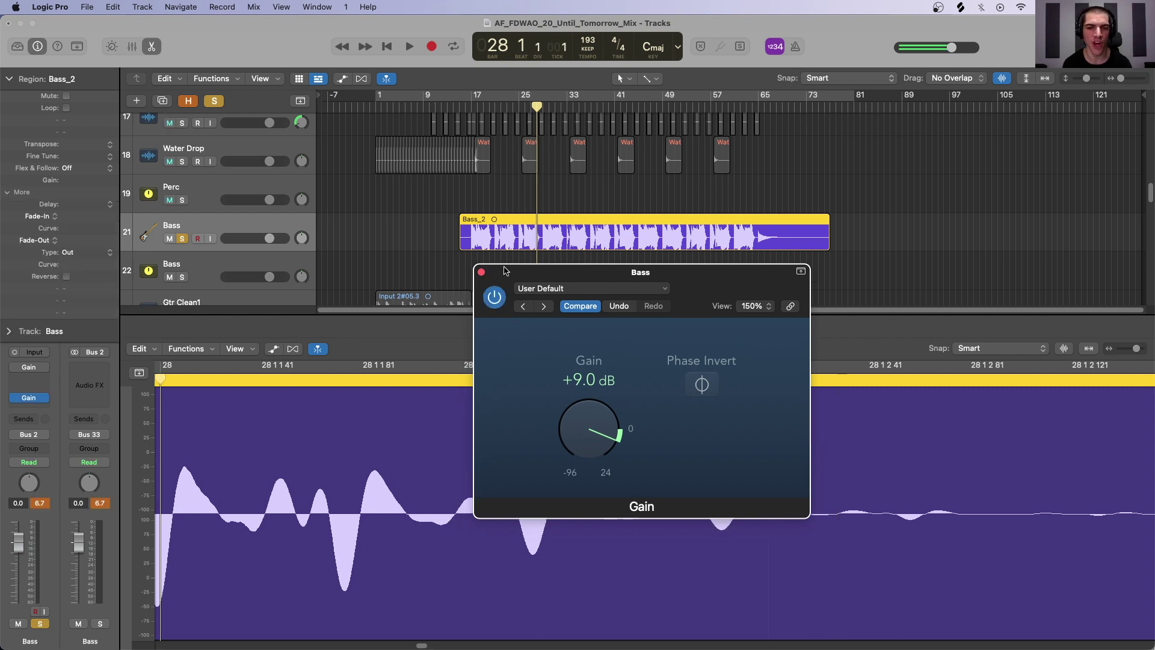
# Play the soloed bass at +9.0 dB until its peak reaches 7.3 dB, then stop.
pyautogui.moveTo(504, 270); pyautogui.dragTo(503, 272)
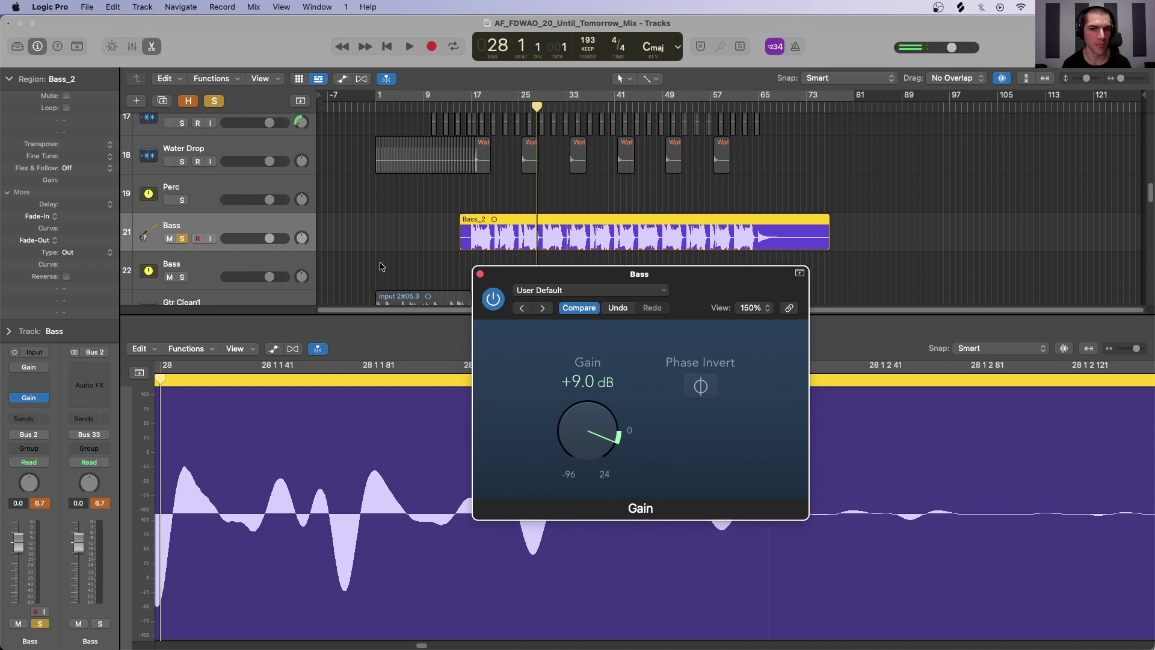
pyautogui.press('space')
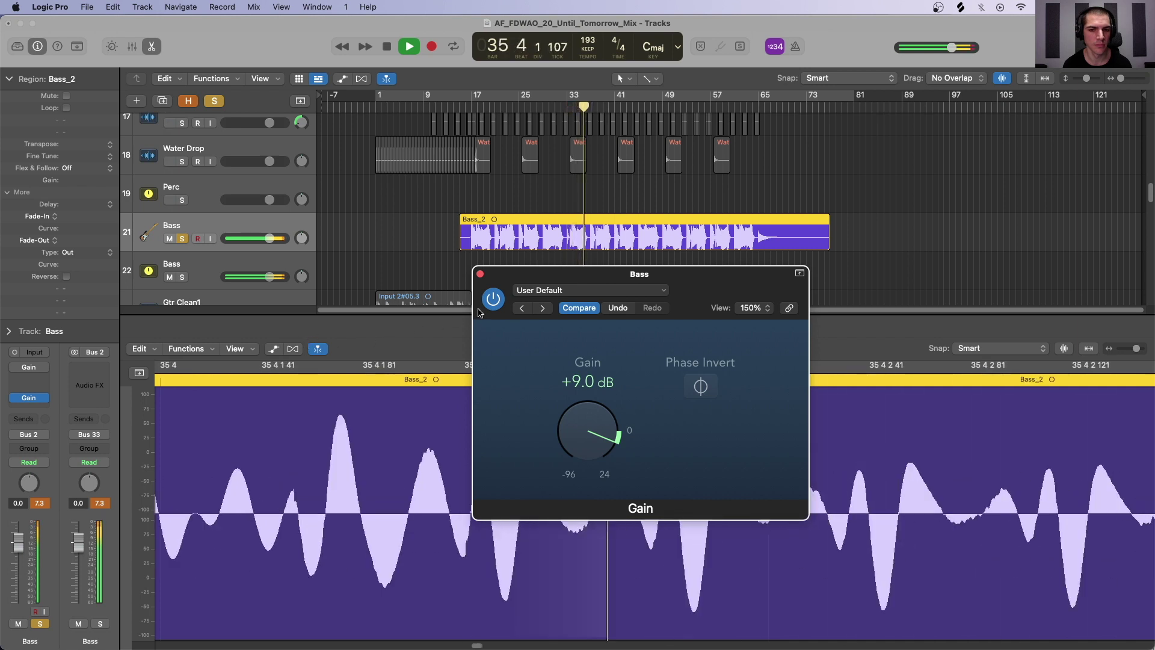
pyautogui.press('space')
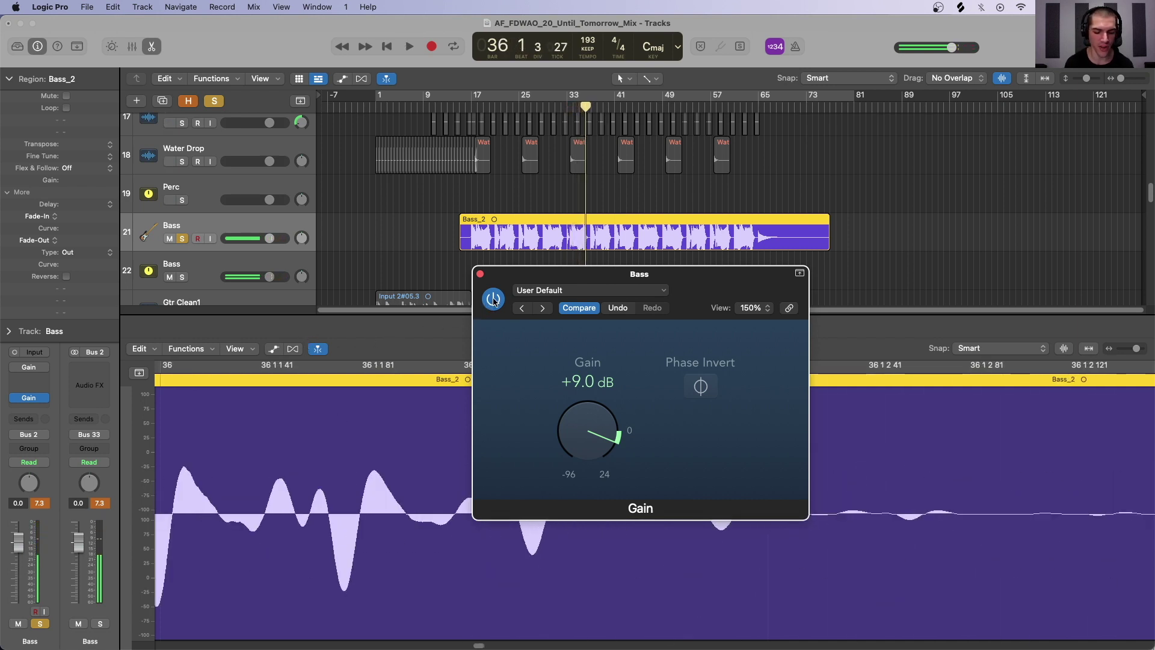